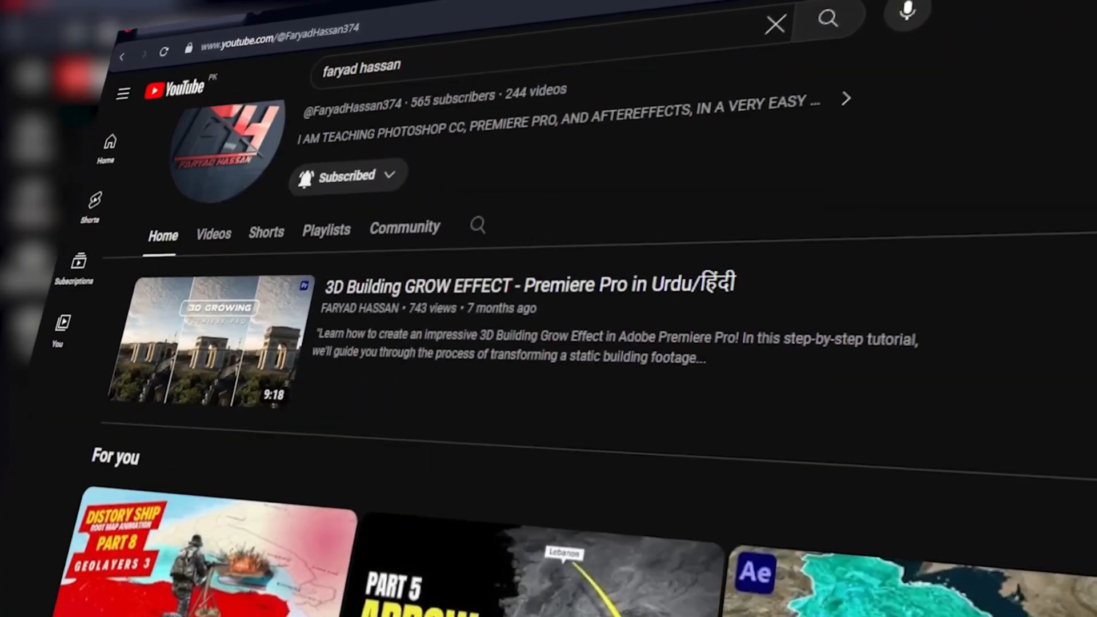
scroll(549, 365, down, 7)
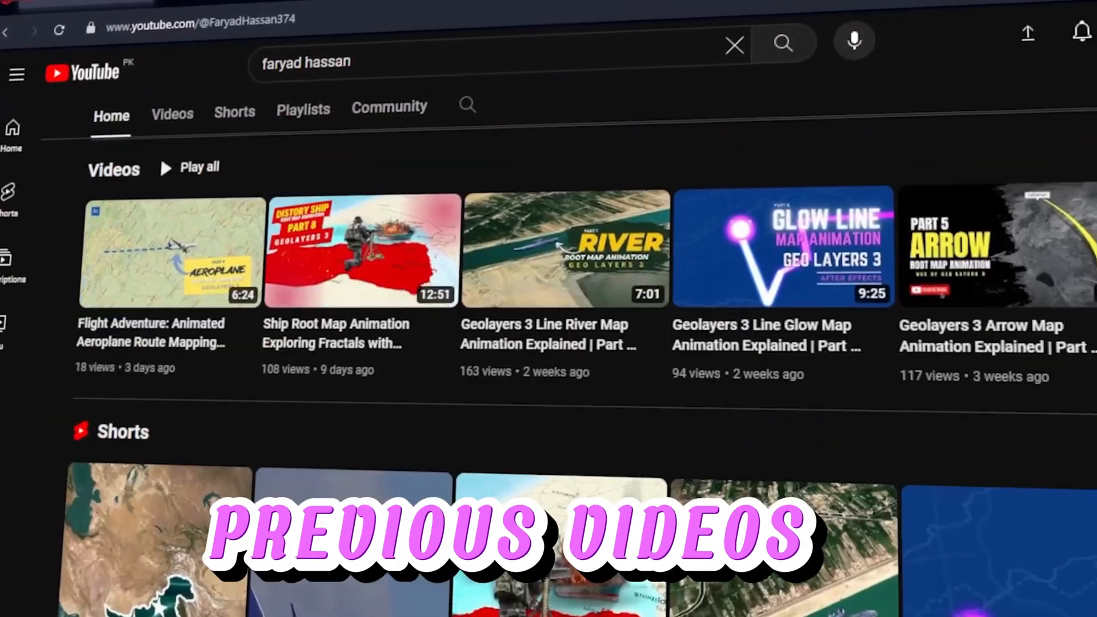
scroll(548, 366, down, 3)
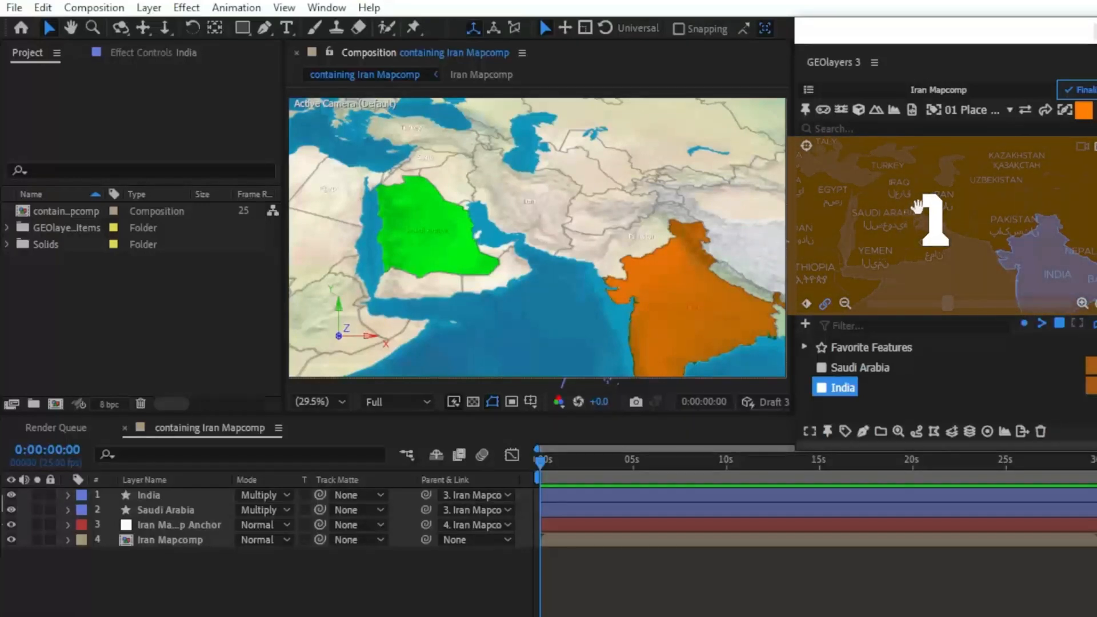
Step: Show the effect controls of the Iran Mapcomp layer with its latitude, longitude, zoom, bearing and pitch settings
click(809, 432)
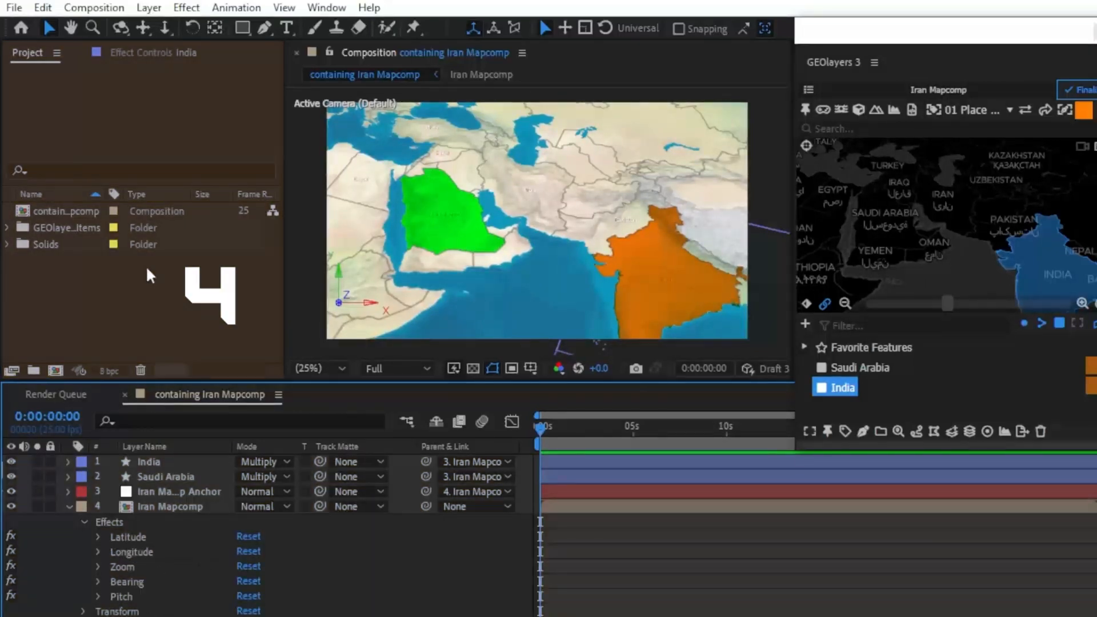
click(133, 56)
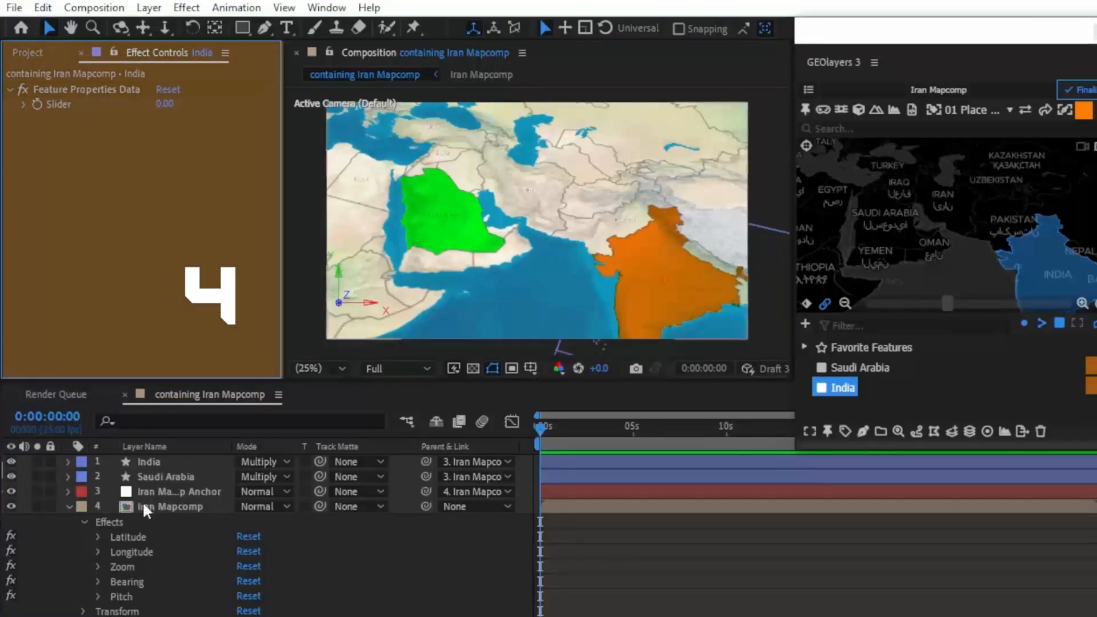
click(144, 504)
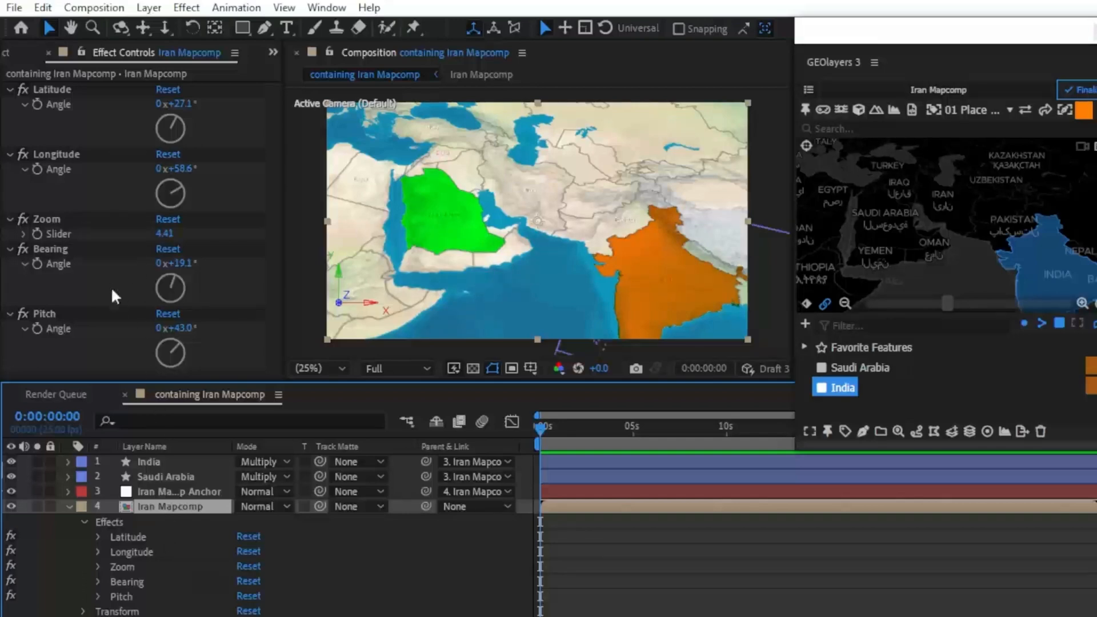
Step: Fit the map view to the Saudi Arabia feature
click(810, 432)
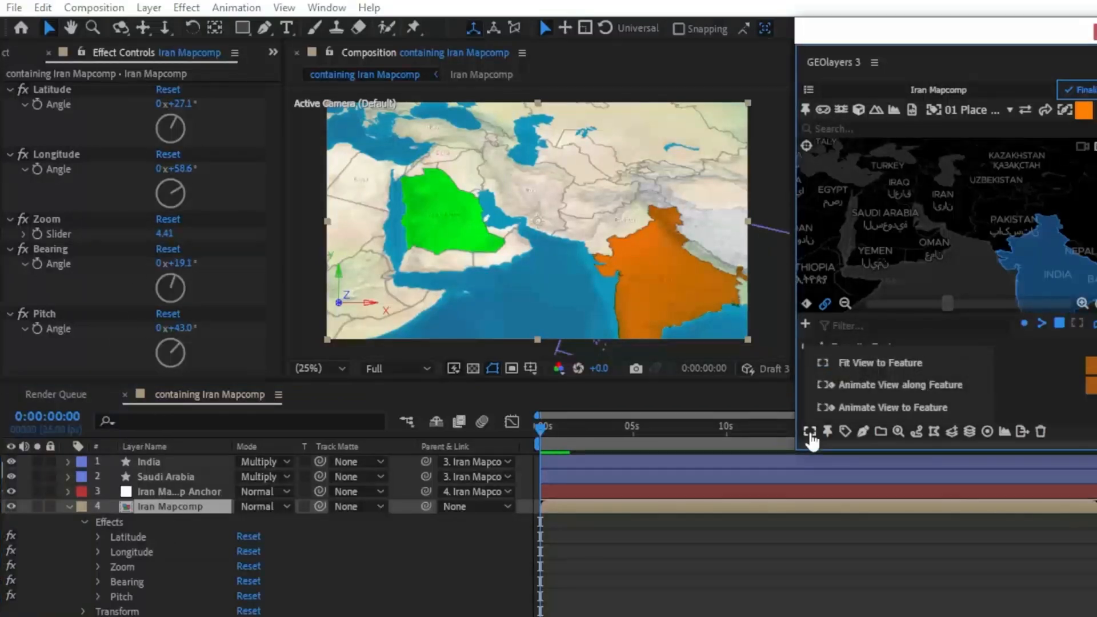
click(812, 435)
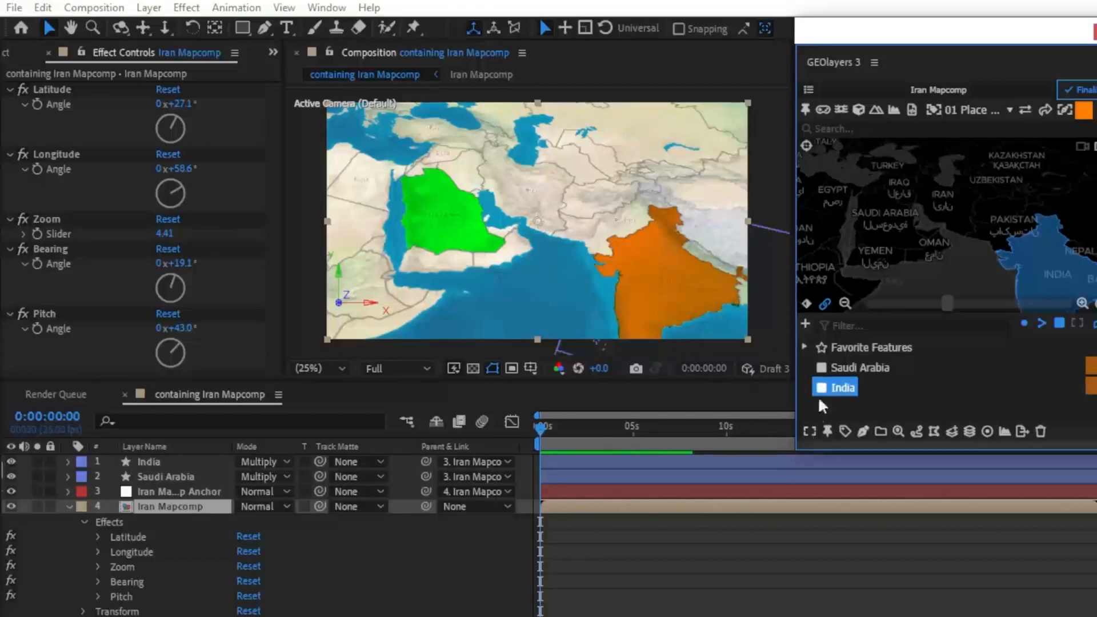
click(845, 374)
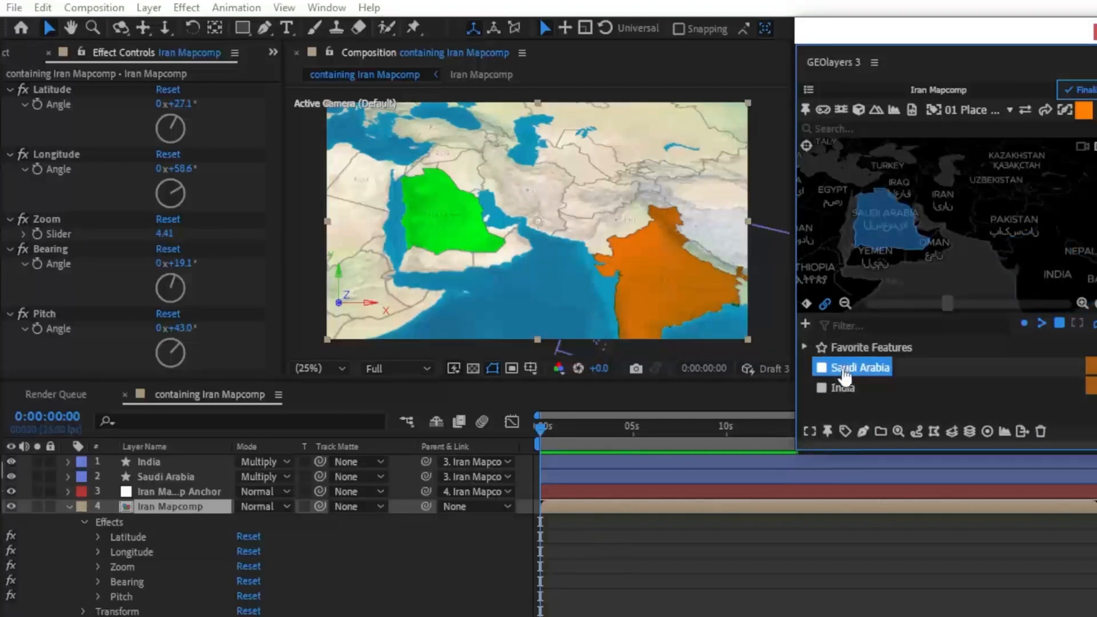
click(810, 435)
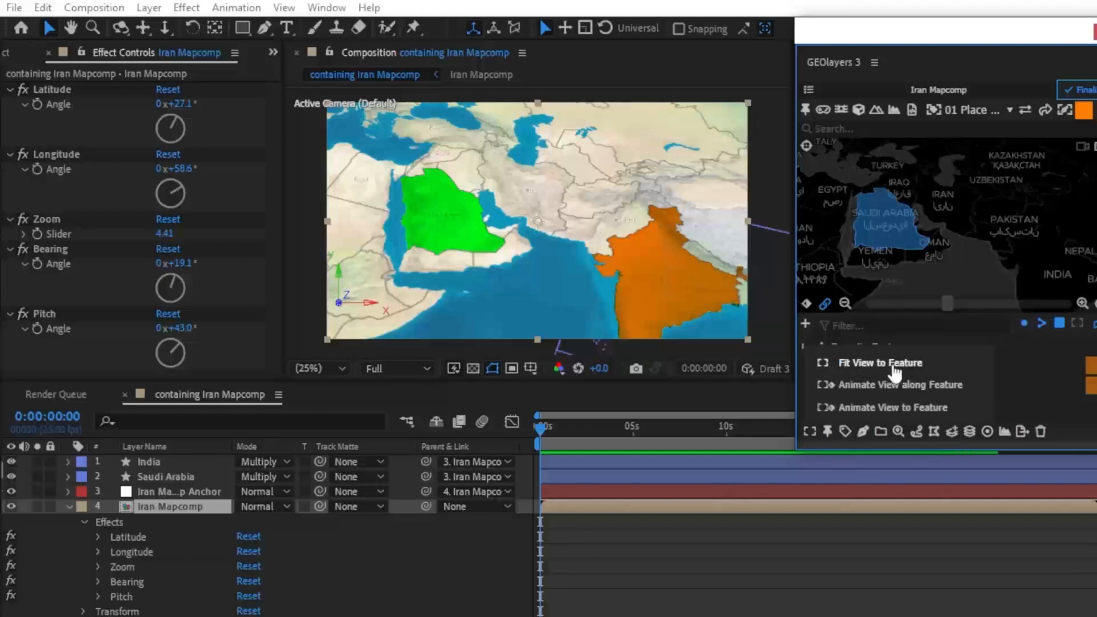
click(847, 363)
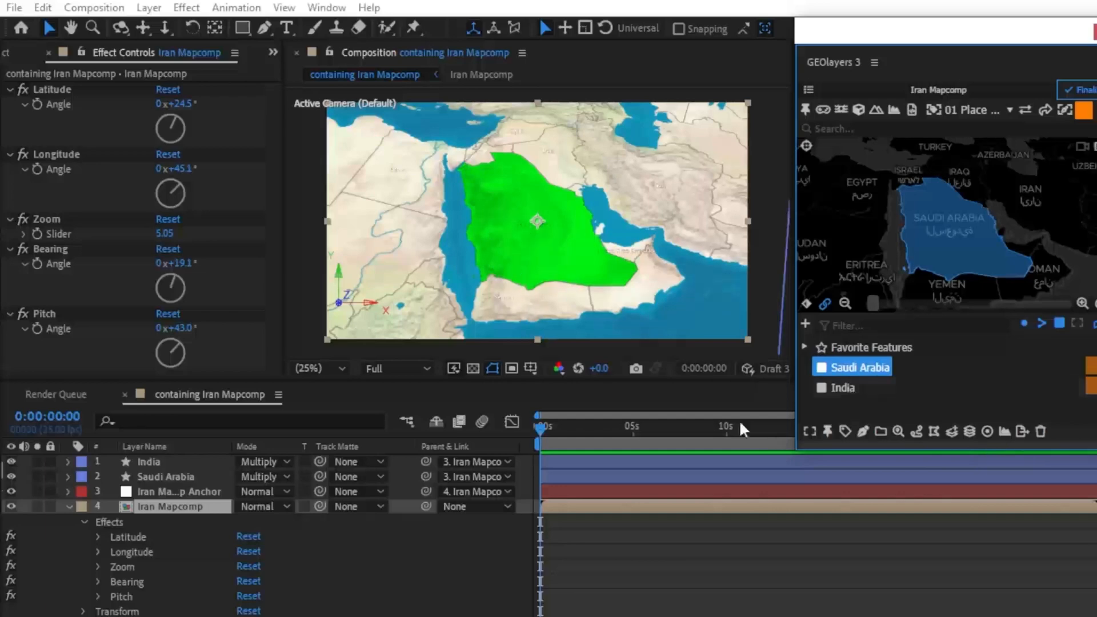
Step: Animate the view along the Saudi Arabia and India features with a duration of 15 seconds, and dismiss the hint
ctrl+click(844, 388)
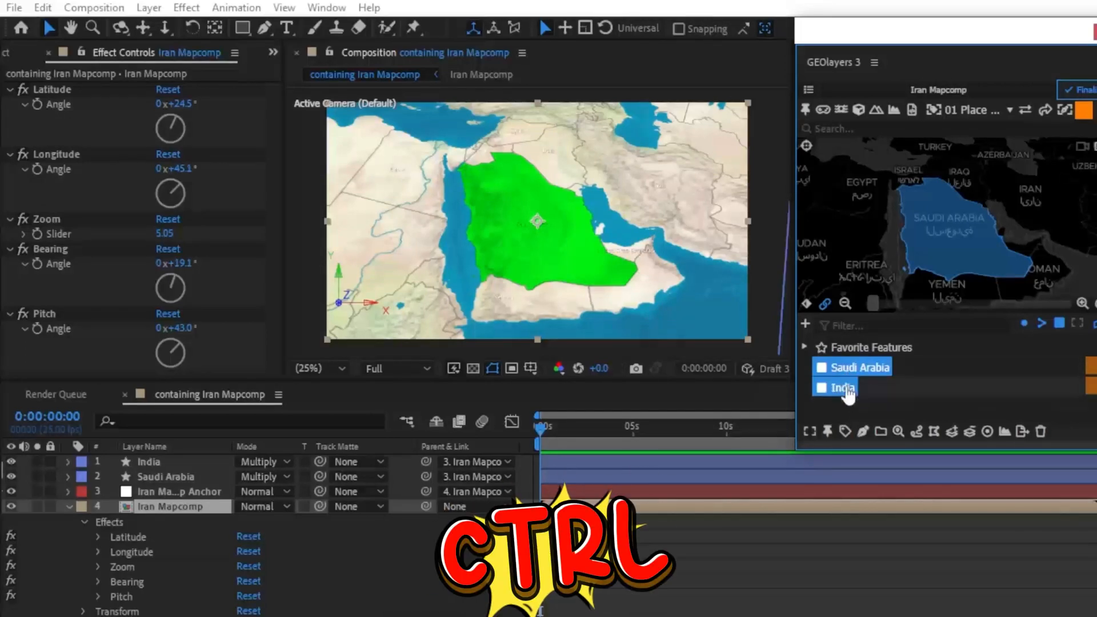
click(808, 434)
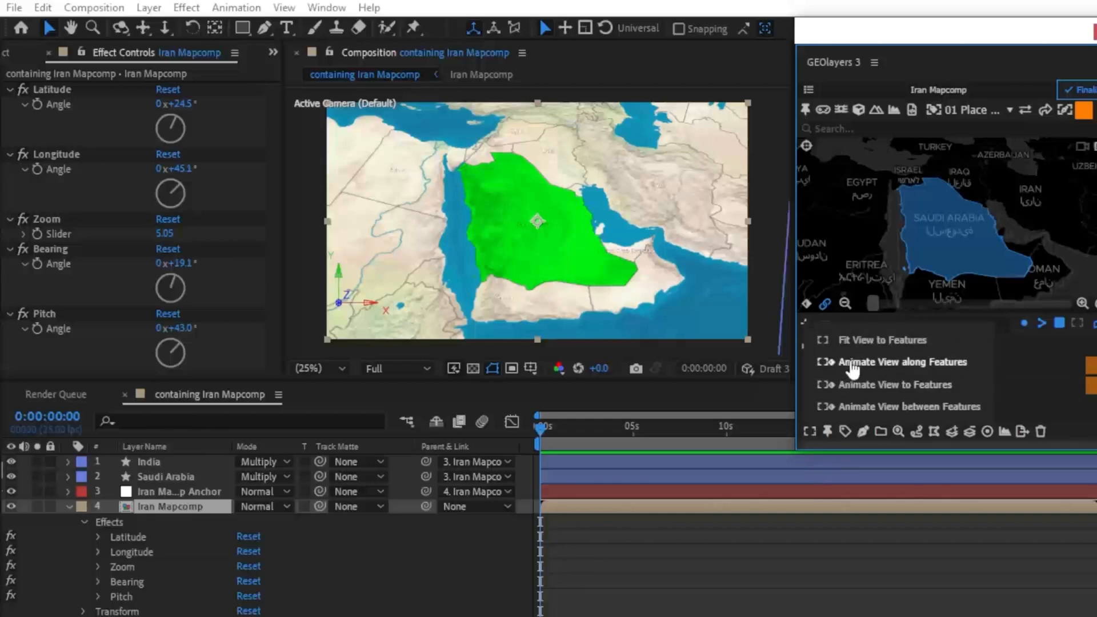
click(894, 364)
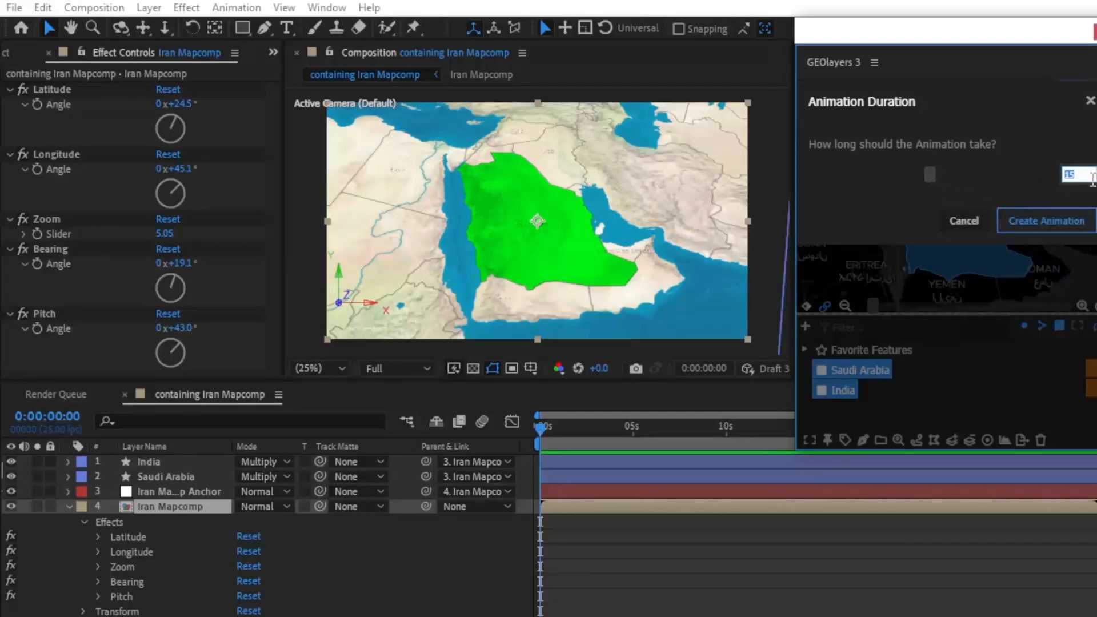
click(1061, 225)
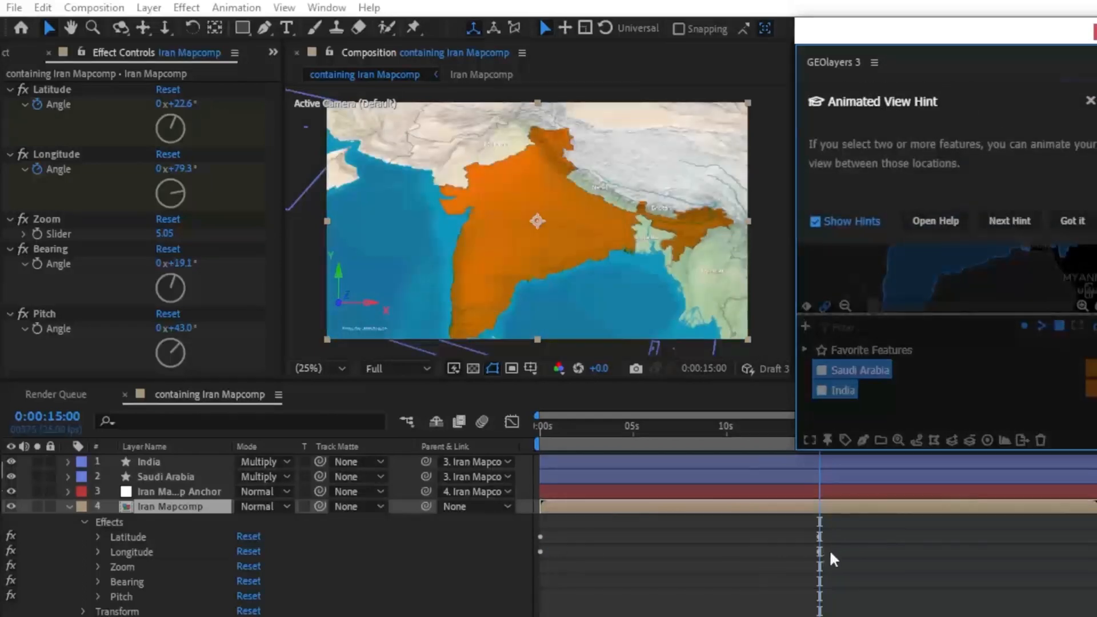
click(1074, 223)
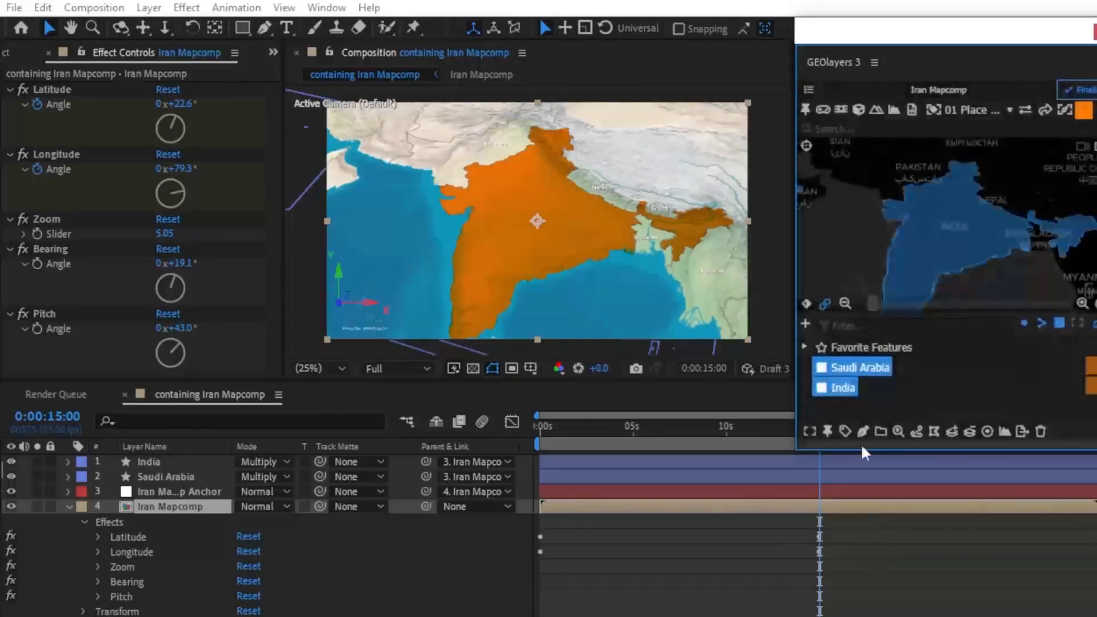
Step: Scrub through the animation from Saudi Arabia to India and examine the Latitude and Longitude keyframes on the Iran Mapcomp layer
drag(820, 428, 520, 426)
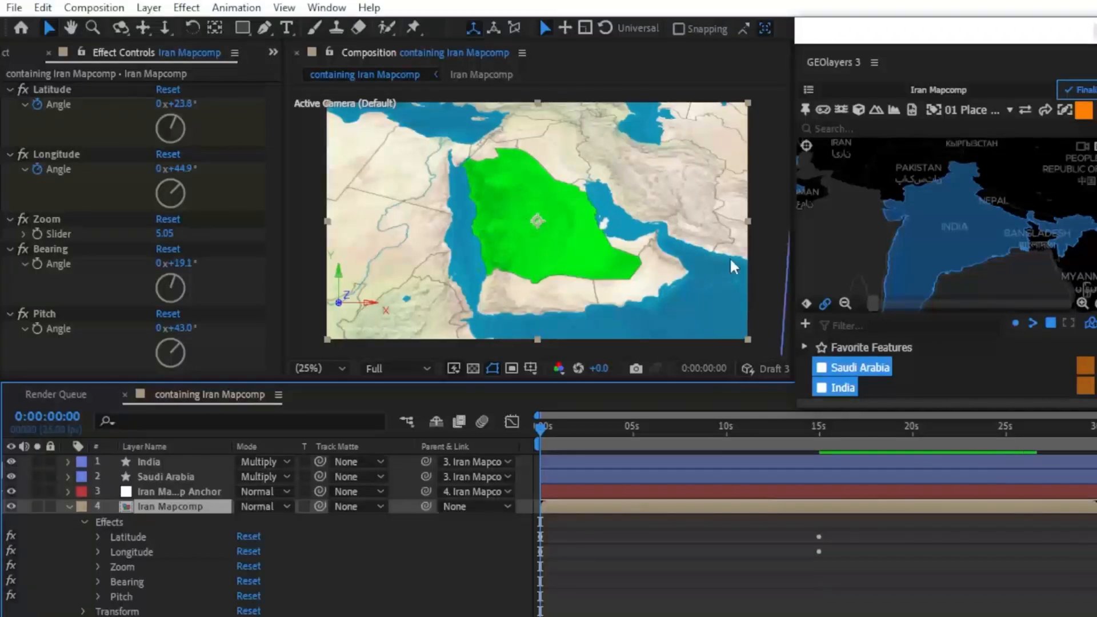
drag(540, 425, 818, 435)
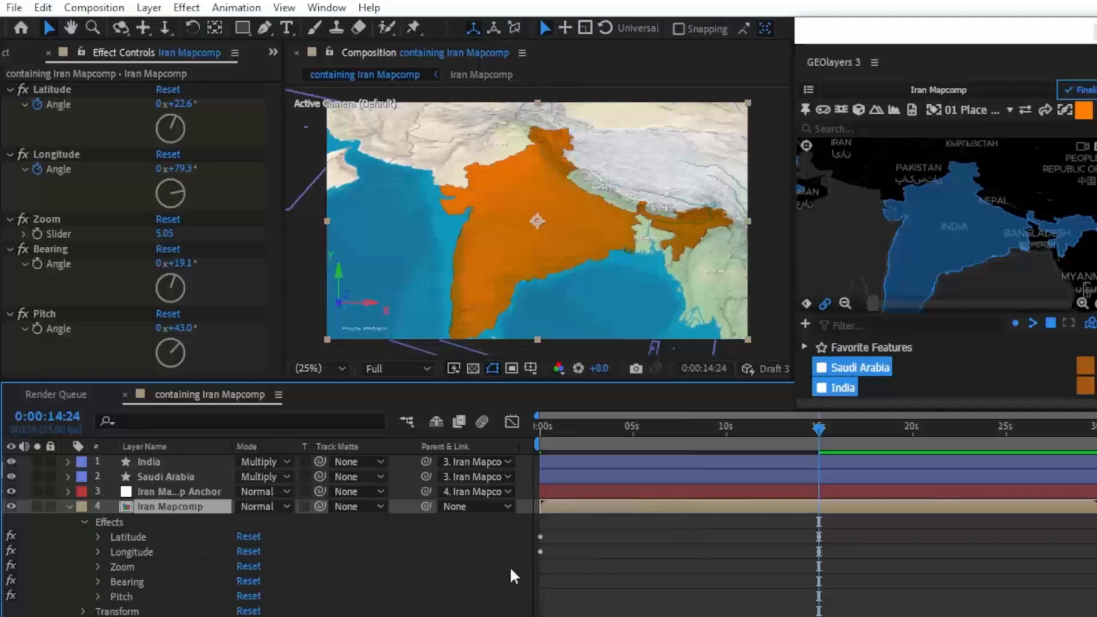
click(98, 537)
click(99, 537)
click(99, 537)
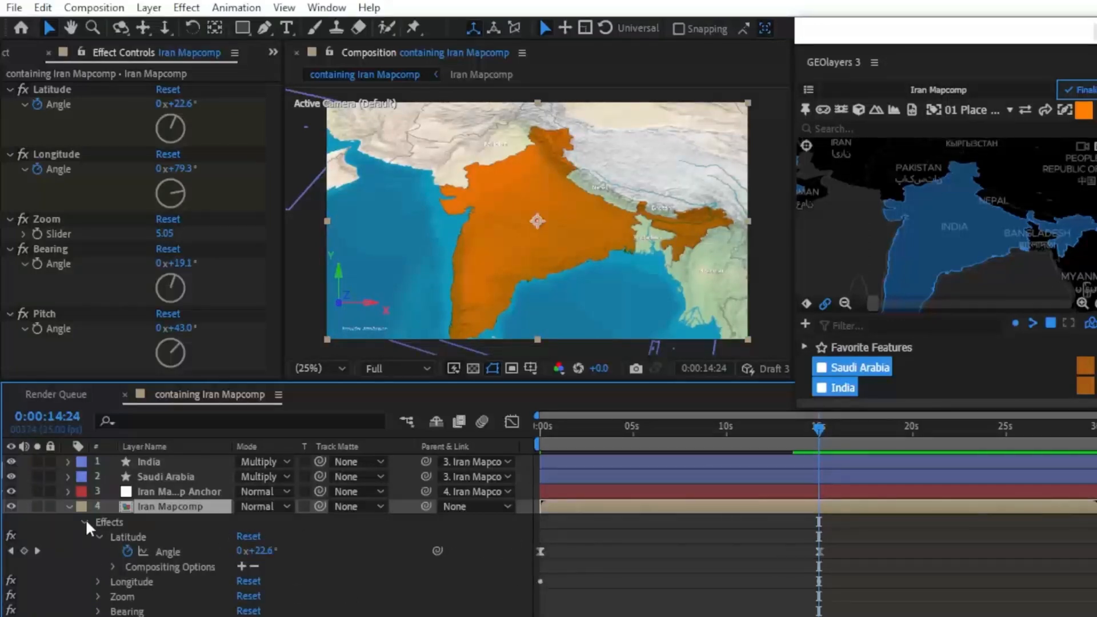
click(85, 519)
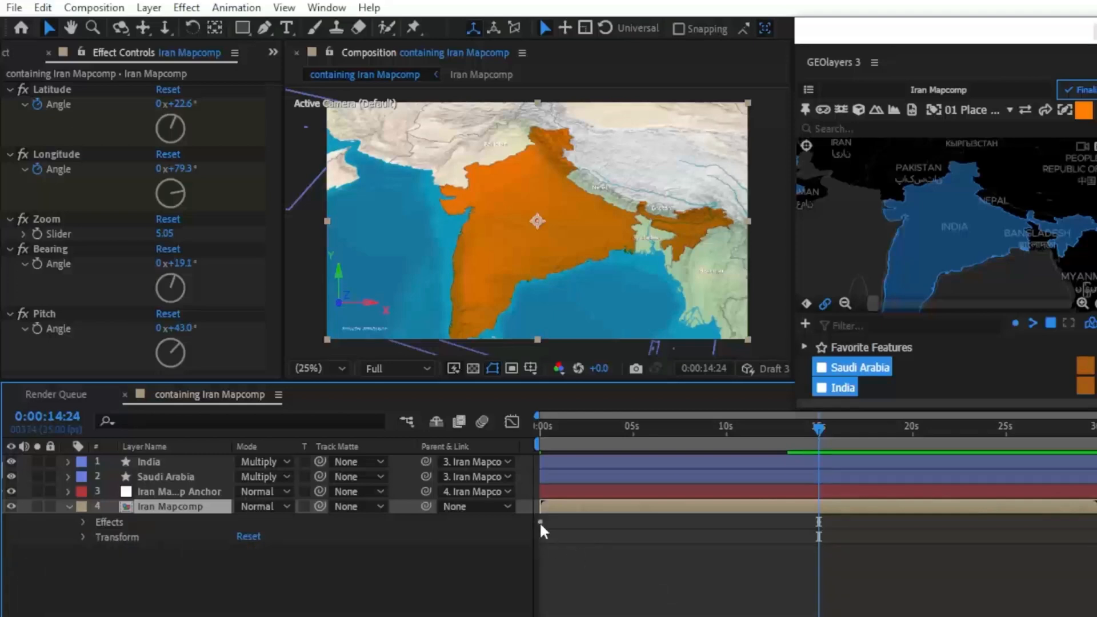
drag(818, 427, 829, 429)
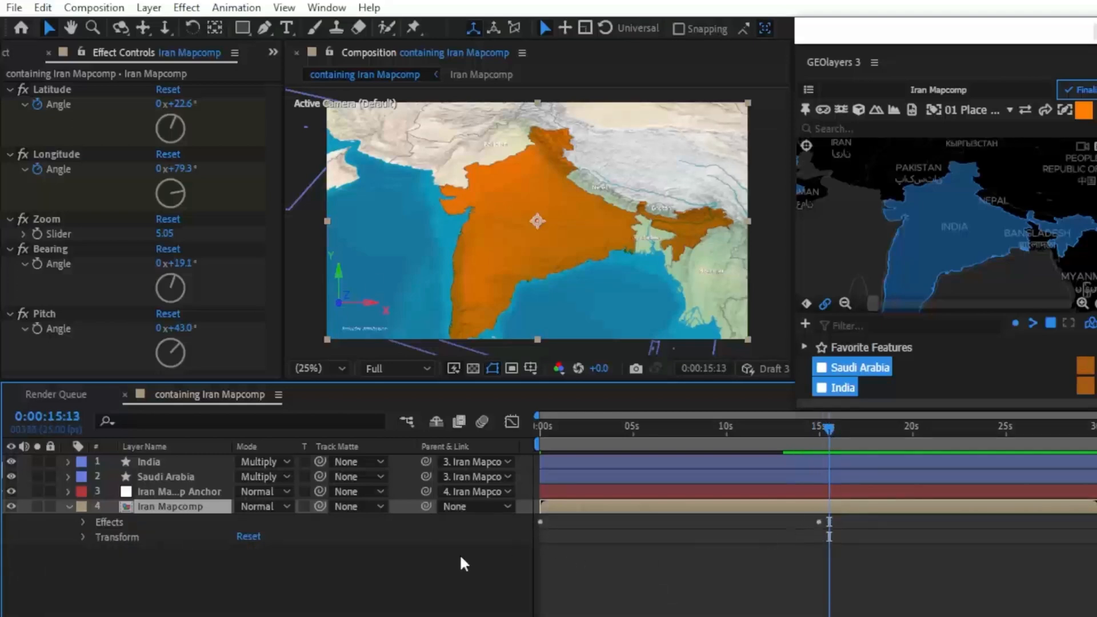
click(83, 522)
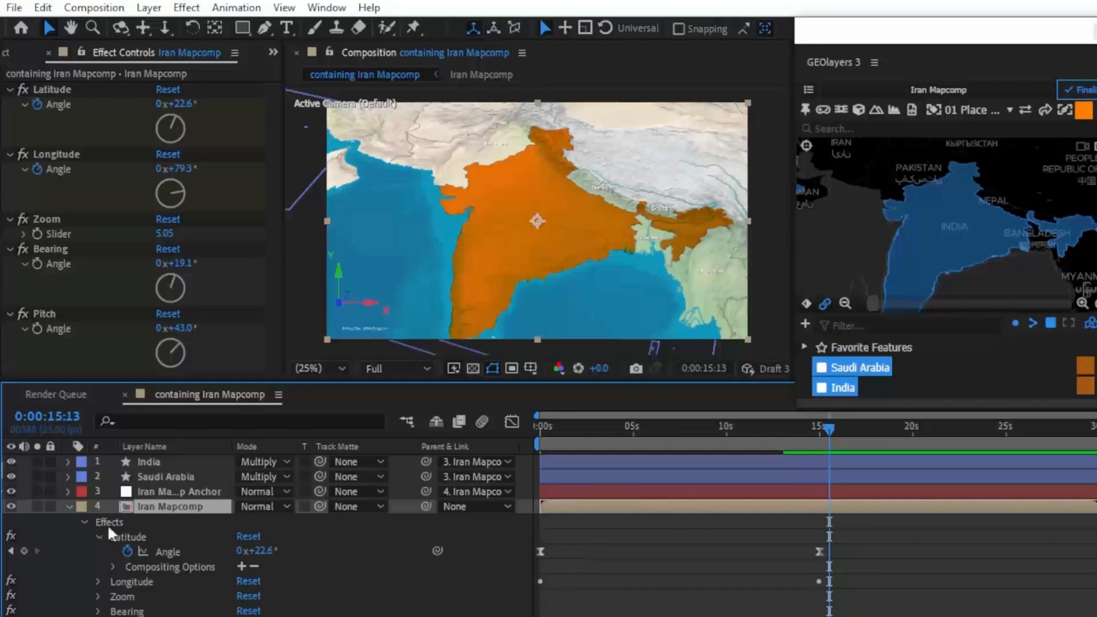
click(97, 537)
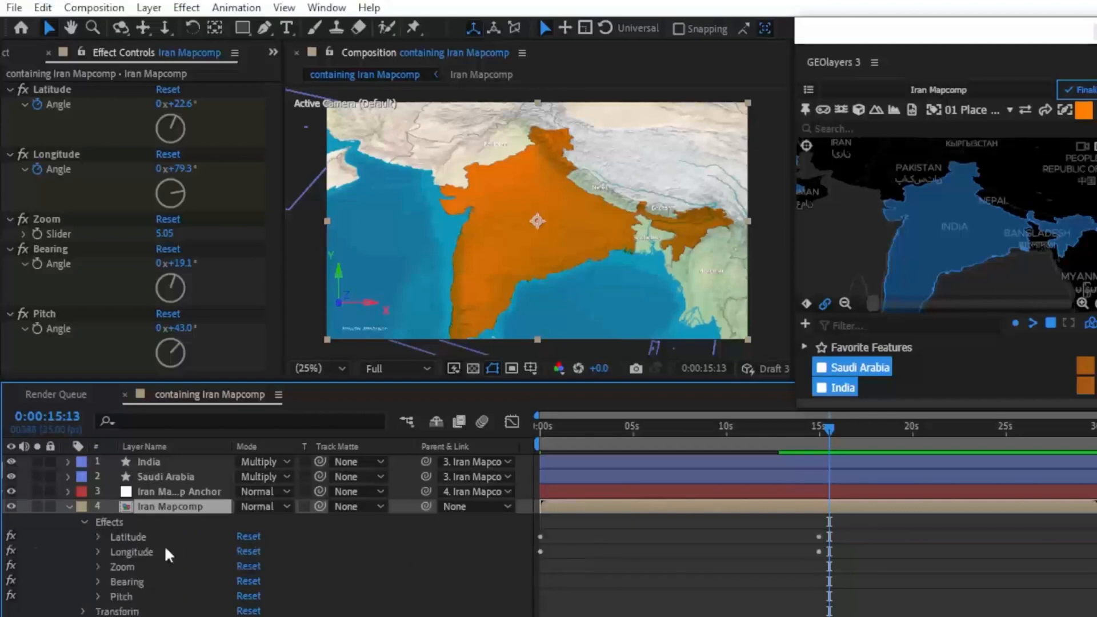
click(543, 539)
drag(559, 538, 540, 540)
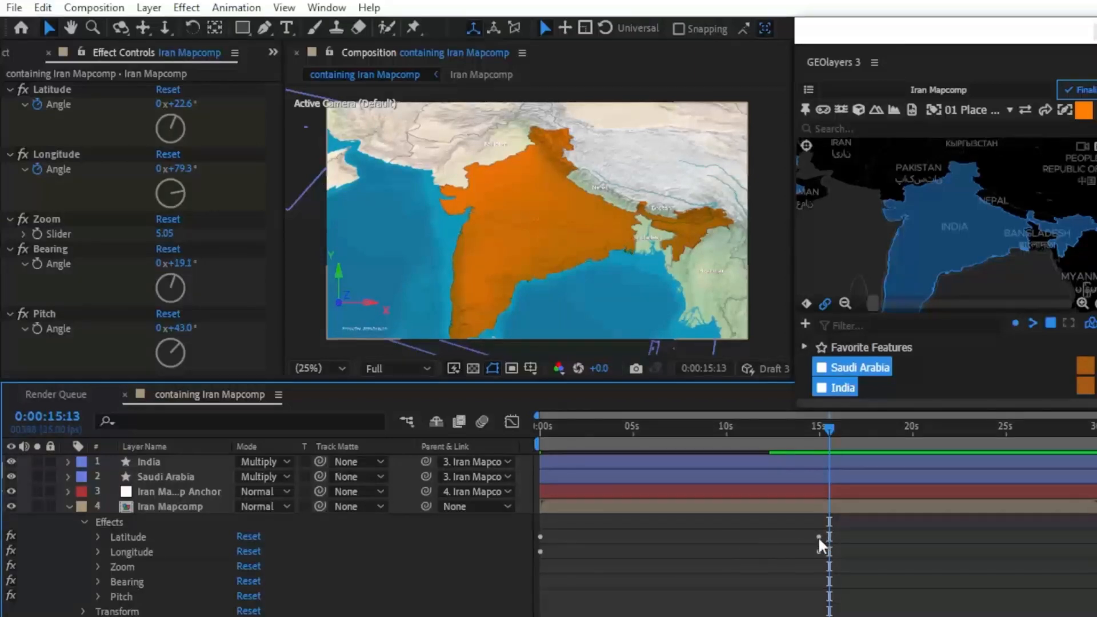
Step: Nudge the first Latitude keyframe of the Iran Mapcomp layer and set the Latitude angle at 15 seconds to 37.6°
click(98, 537)
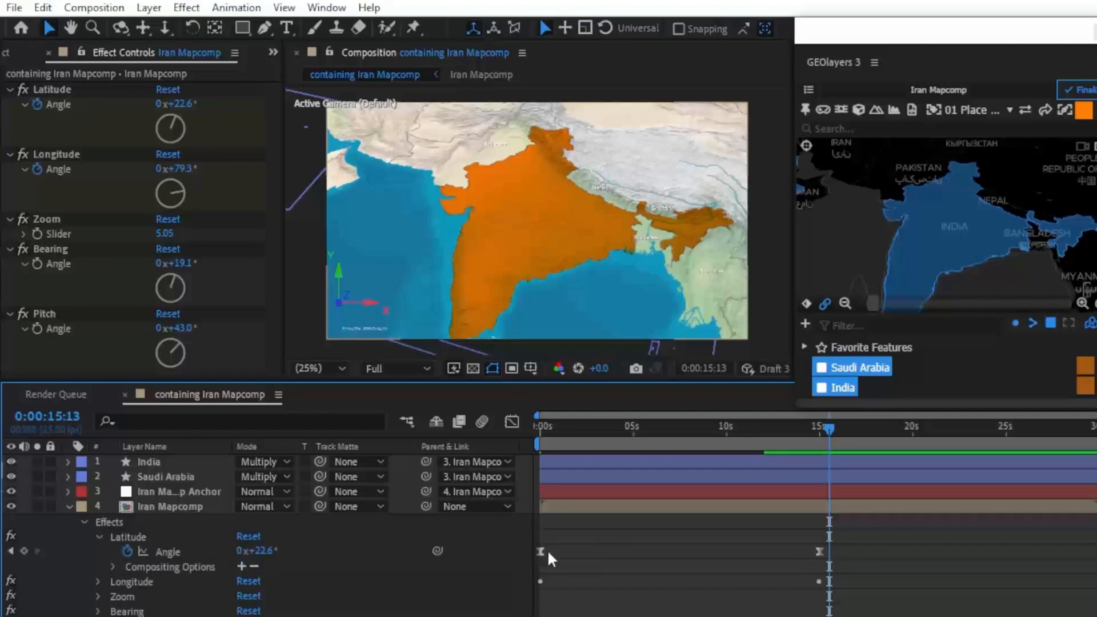
drag(542, 550, 741, 552)
drag(547, 560, 543, 558)
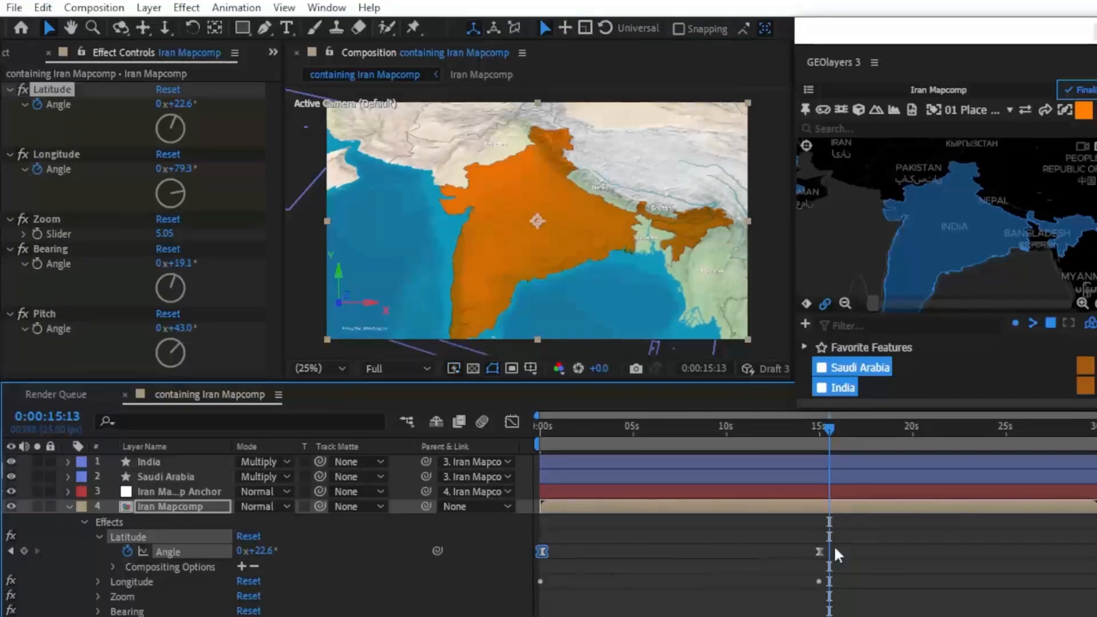
drag(827, 424, 820, 430)
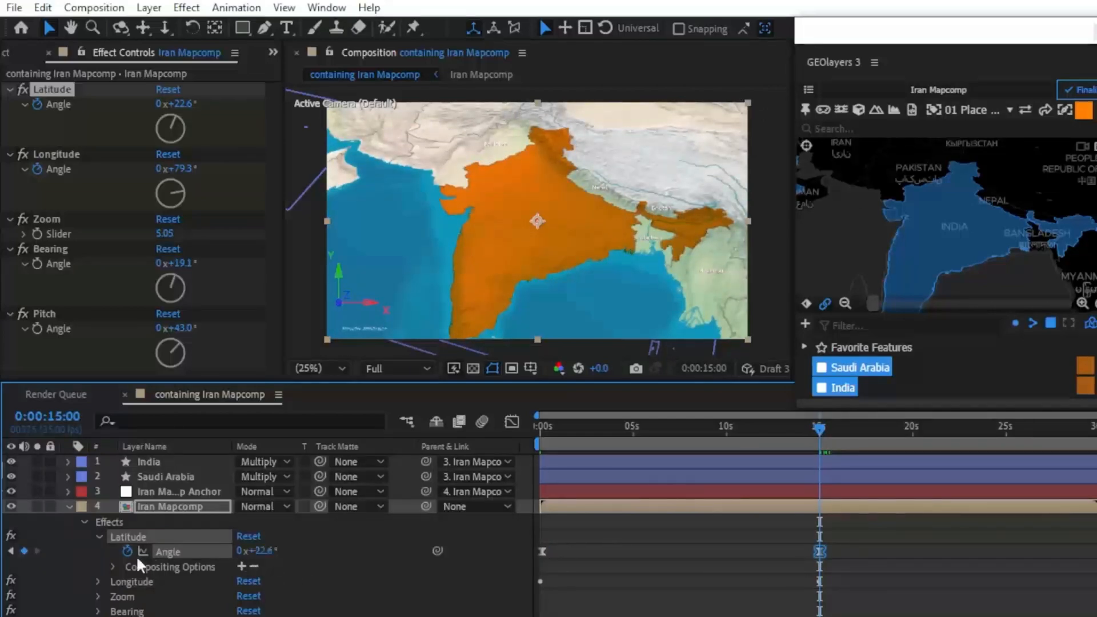
drag(266, 556, 525, 556)
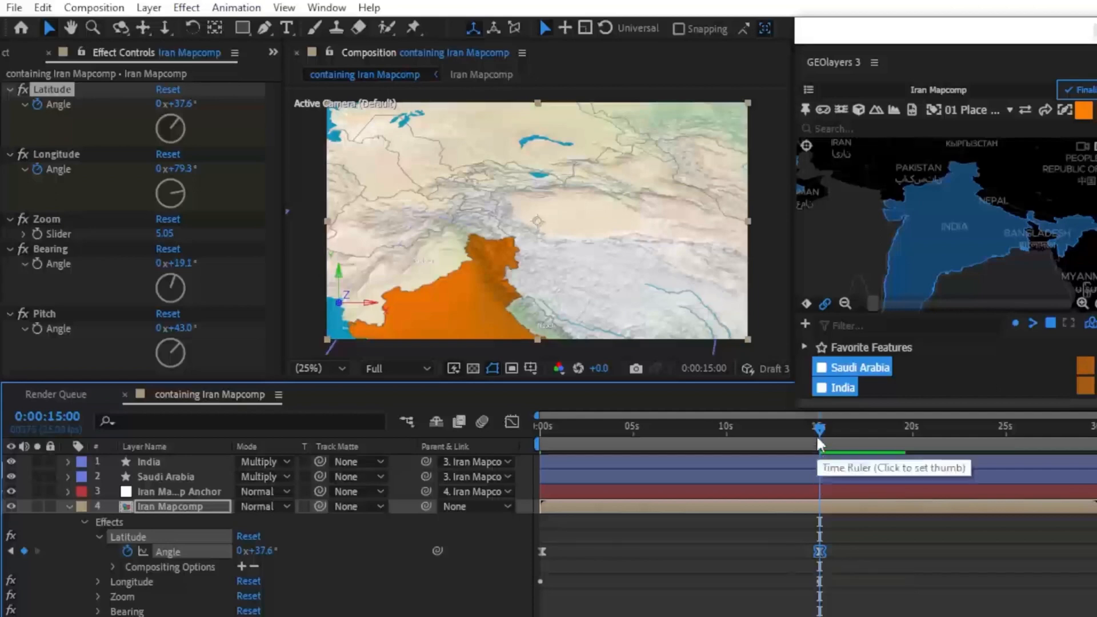
Step: Return to the start of the timeline and remove the Latitude and Longitude keyframes from the Iran Mapcomp layer
mouse_move(818, 443)
mouse_down()
mouse_move(782, 434)
mouse_move(537, 451)
mouse_move(585, 429)
mouse_move(818, 442)
mouse_up()
click(399, 368)
click(399, 362)
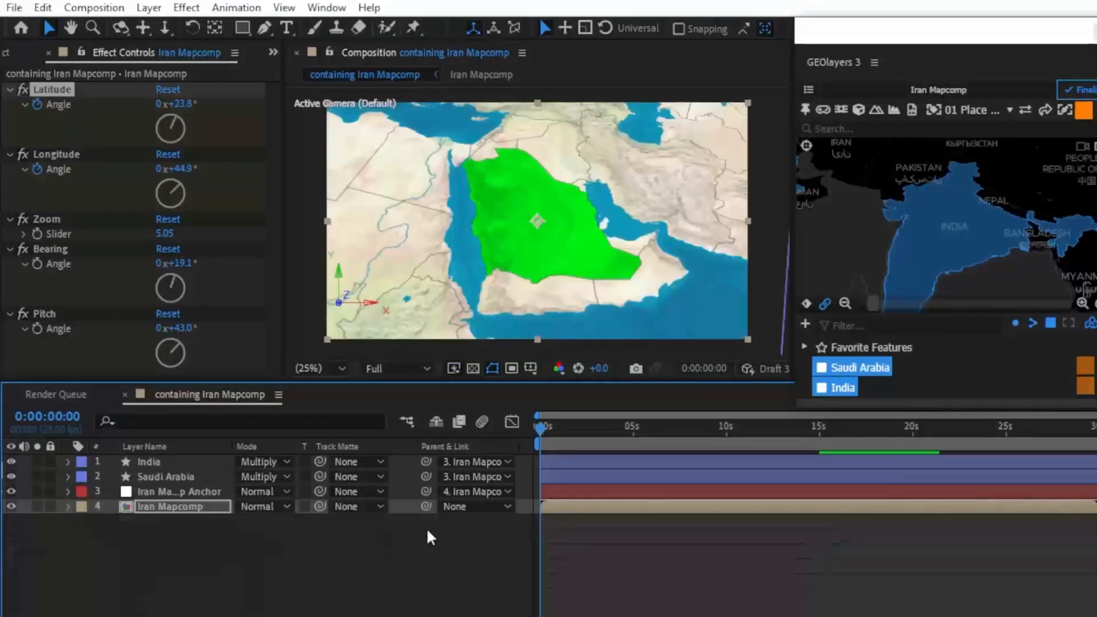
key(u)
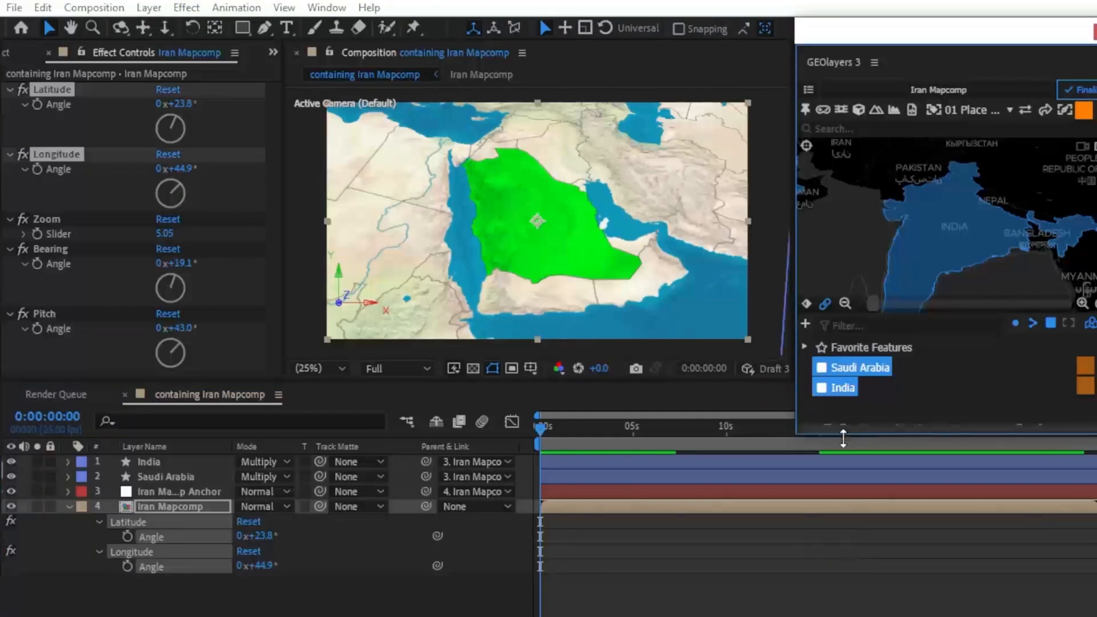
Step: Animate the view to the Saudi Arabia and India features together, ending at 15 seconds
drag(840, 411, 835, 467)
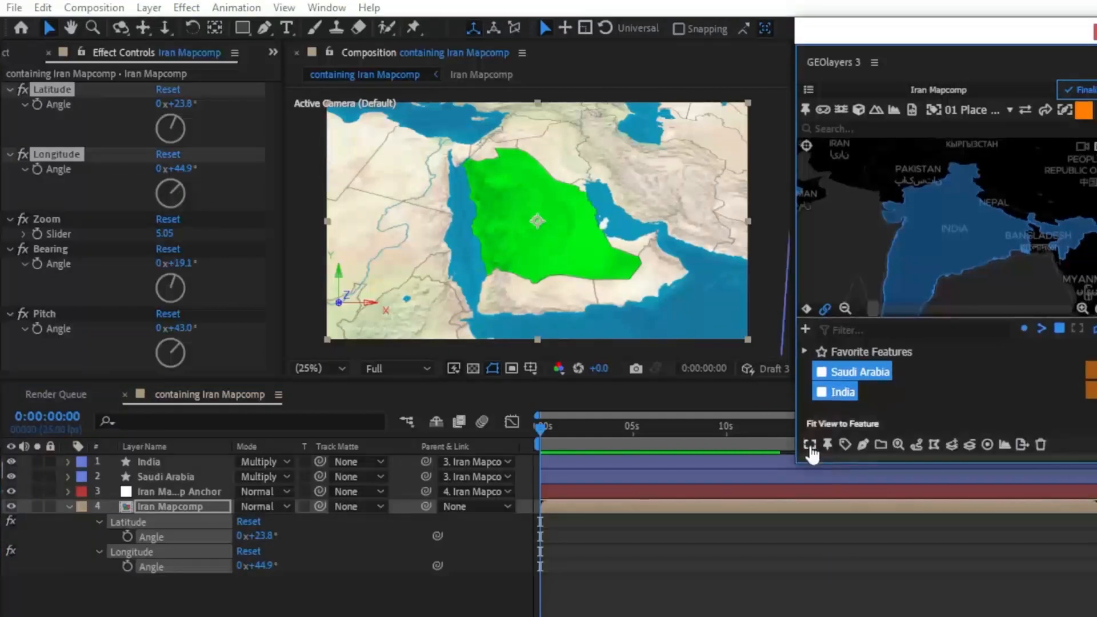
click(810, 444)
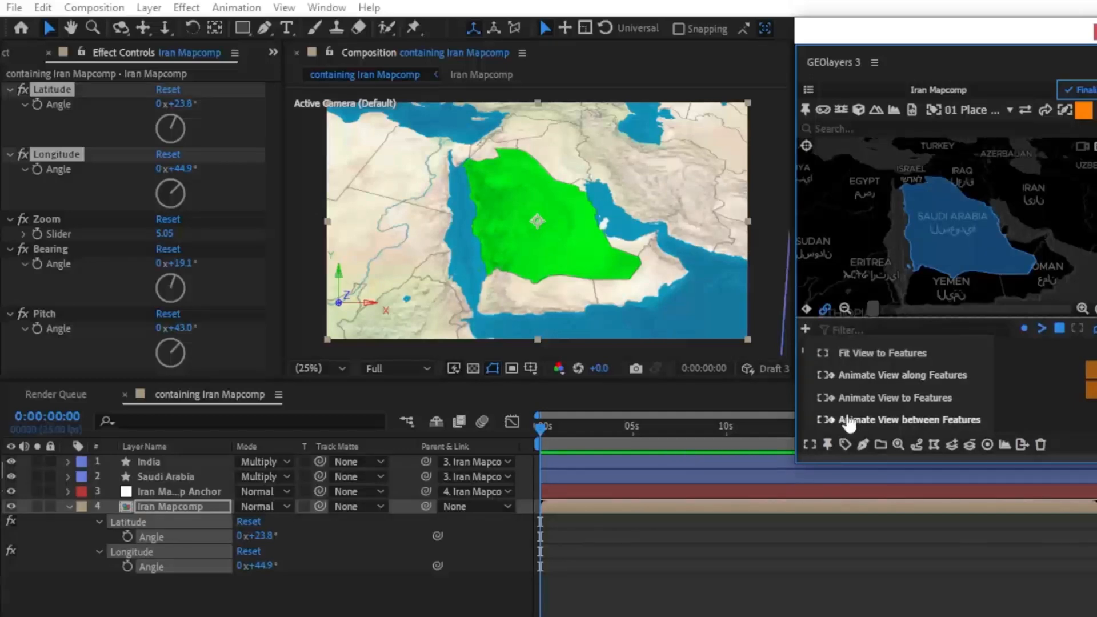
click(896, 398)
click(1024, 218)
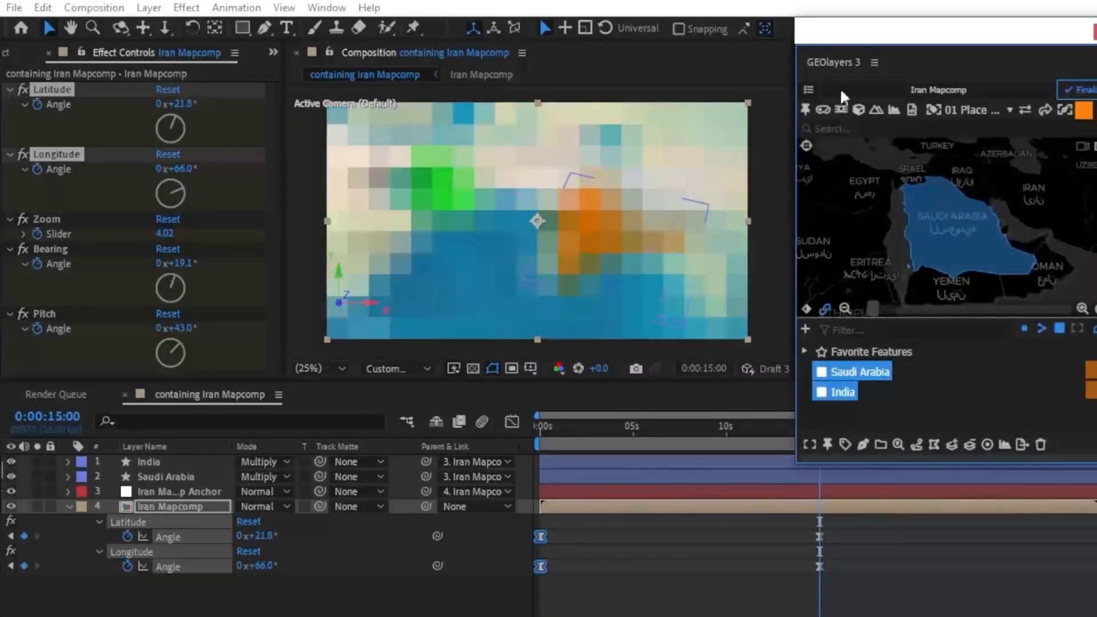
Step: Uncover more of the timeline and scrub back from 15 seconds to 6 seconds to preview the new view animation
drag(850, 36, 896, 36)
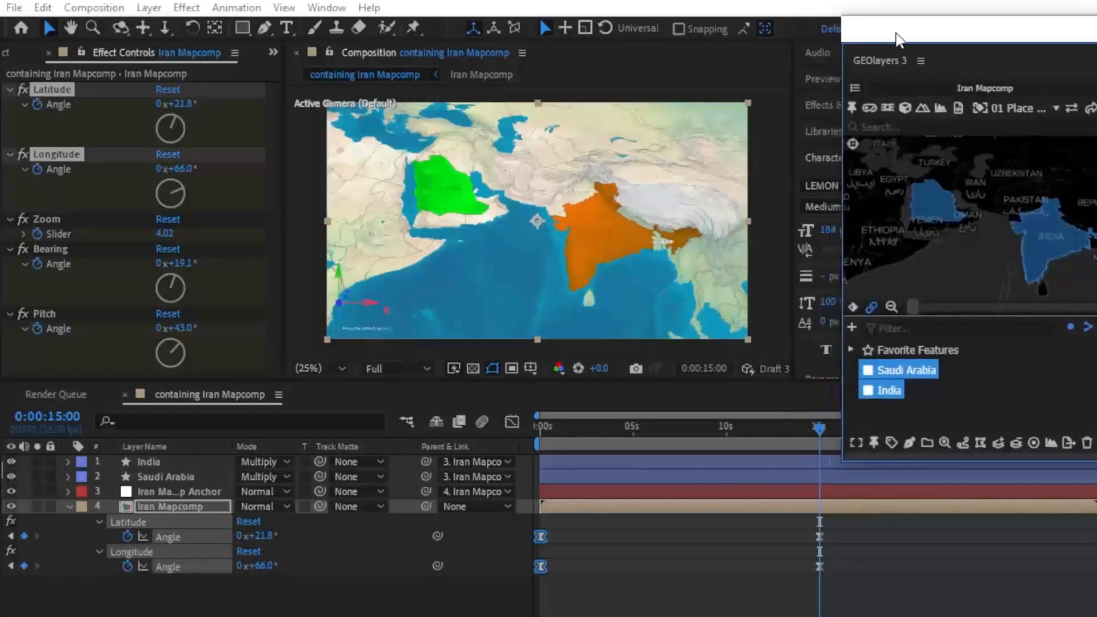
mouse_move(818, 430)
mouse_down()
mouse_move(506, 430)
mouse_move(822, 438)
mouse_up()
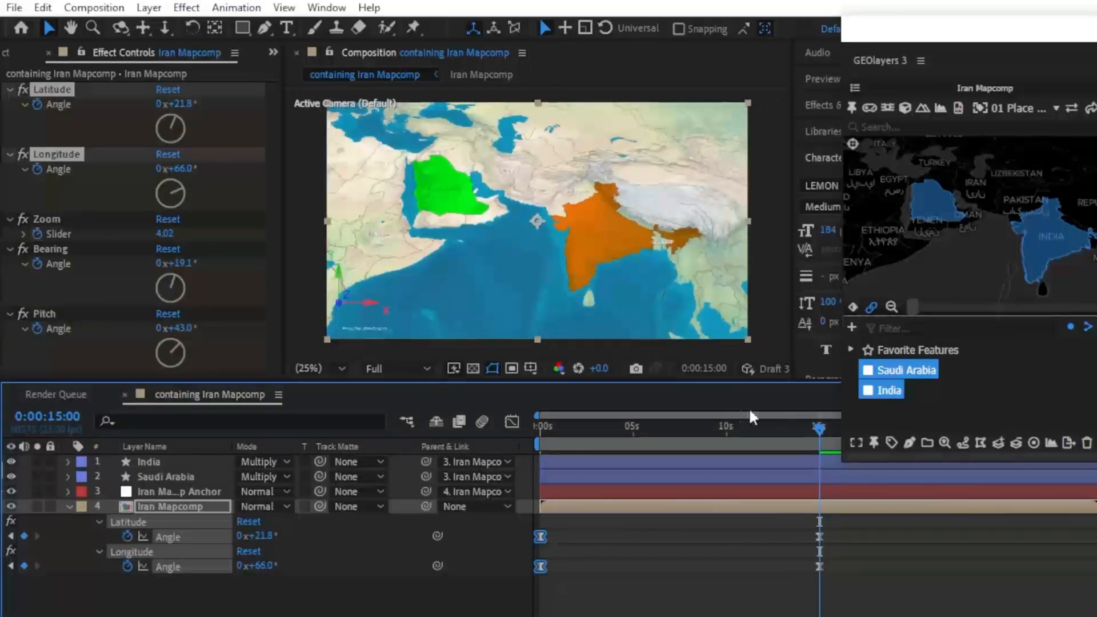
drag(824, 437, 652, 427)
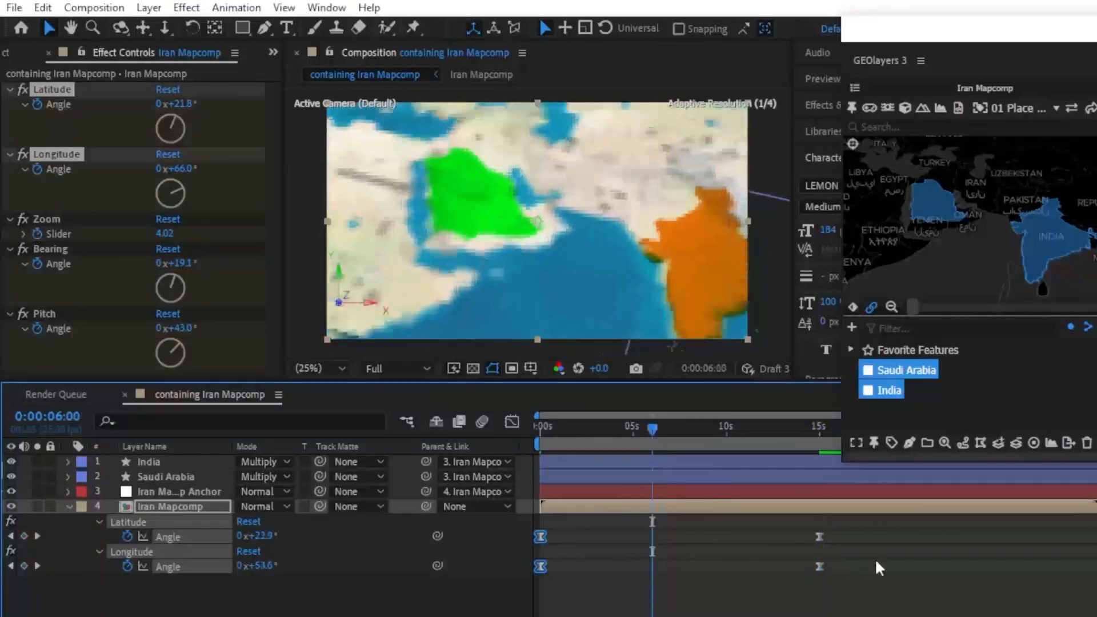
Step: Animate the view between the Saudi Arabia and India features from 6 to 21 seconds, dismissing the hint
key(u)
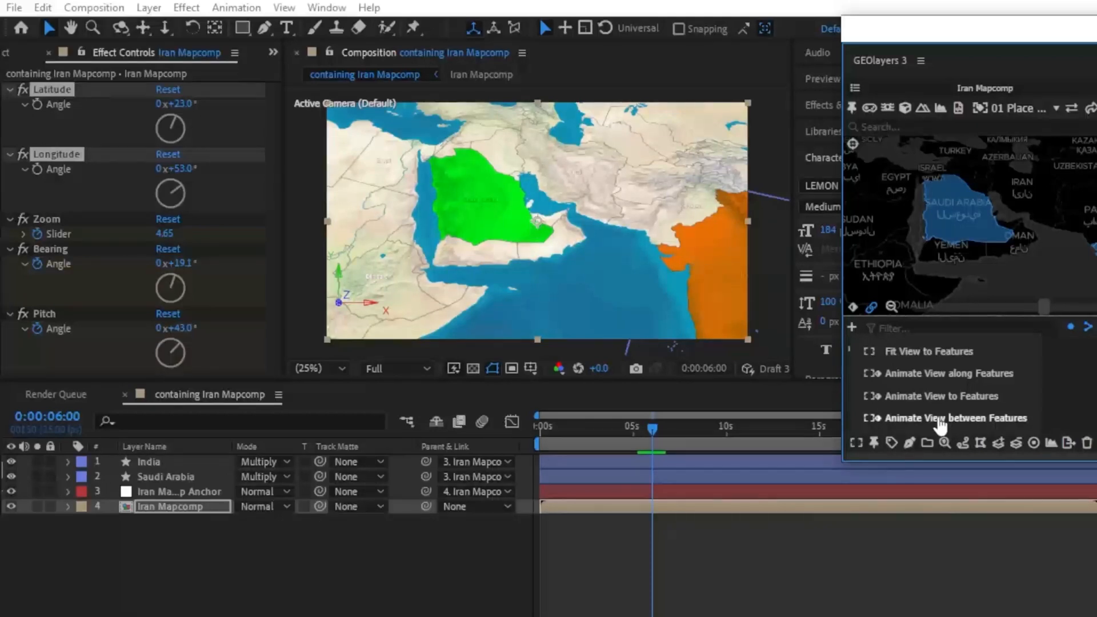
click(908, 418)
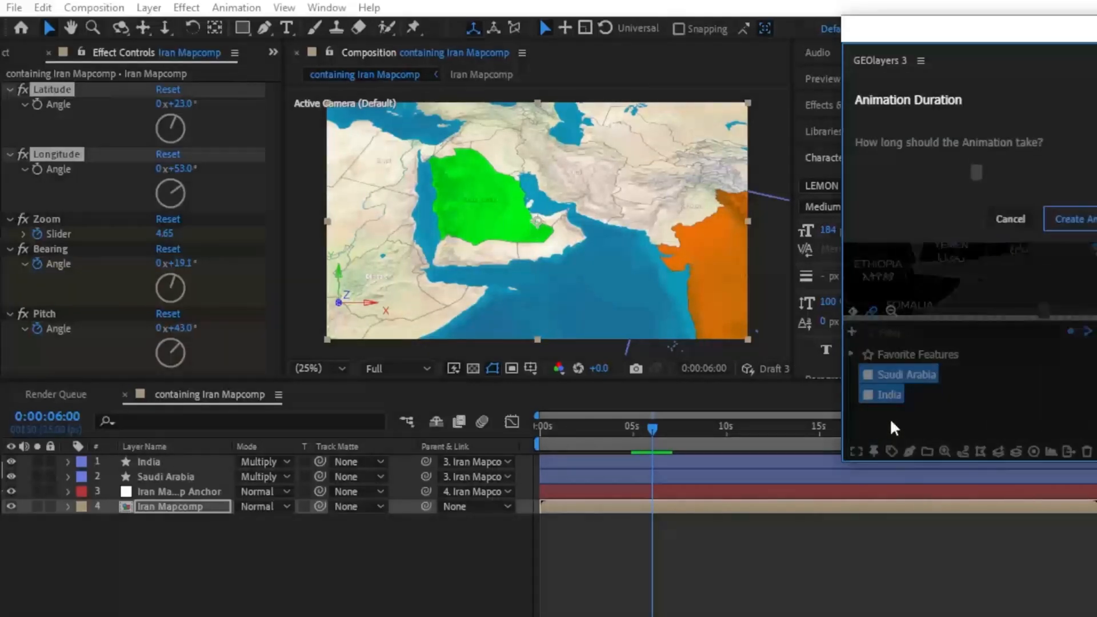
click(1065, 219)
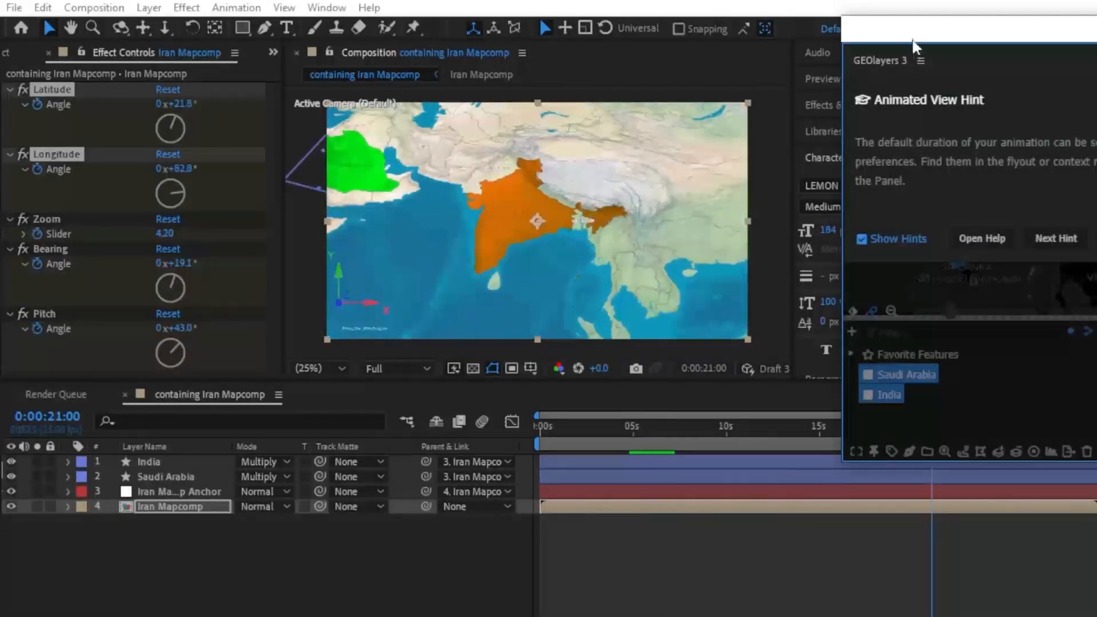
click(976, 419)
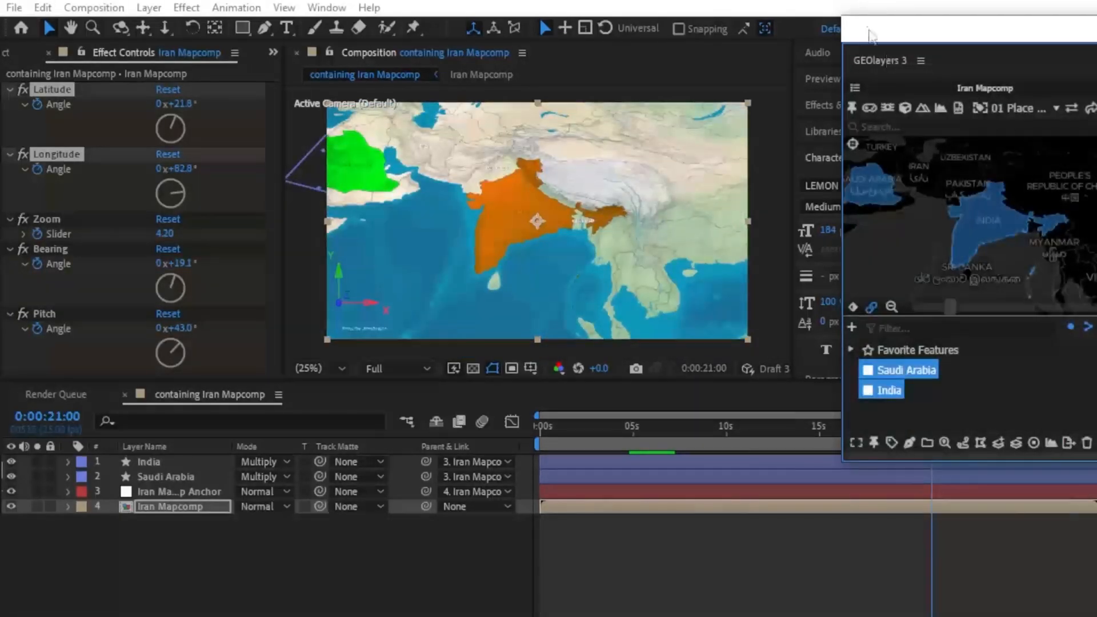
Step: Uncover the end of the timeline, scrub back from 21 seconds to preview the animation, and return the floating GEOlayers window
drag(871, 41, 983, 42)
drag(931, 425, 924, 450)
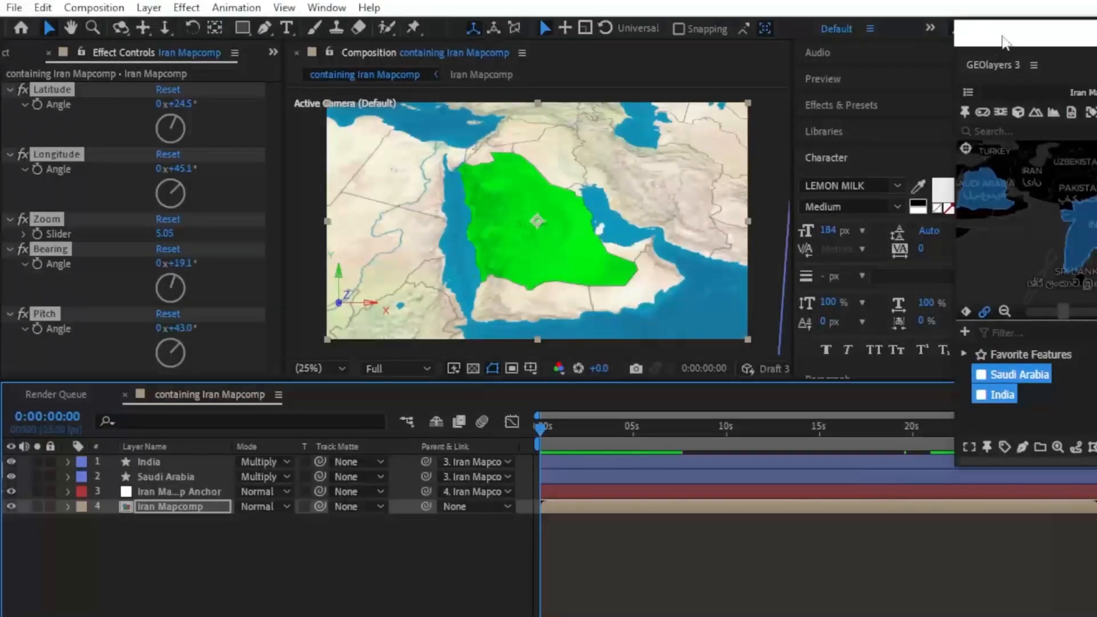
drag(1001, 42, 842, 36)
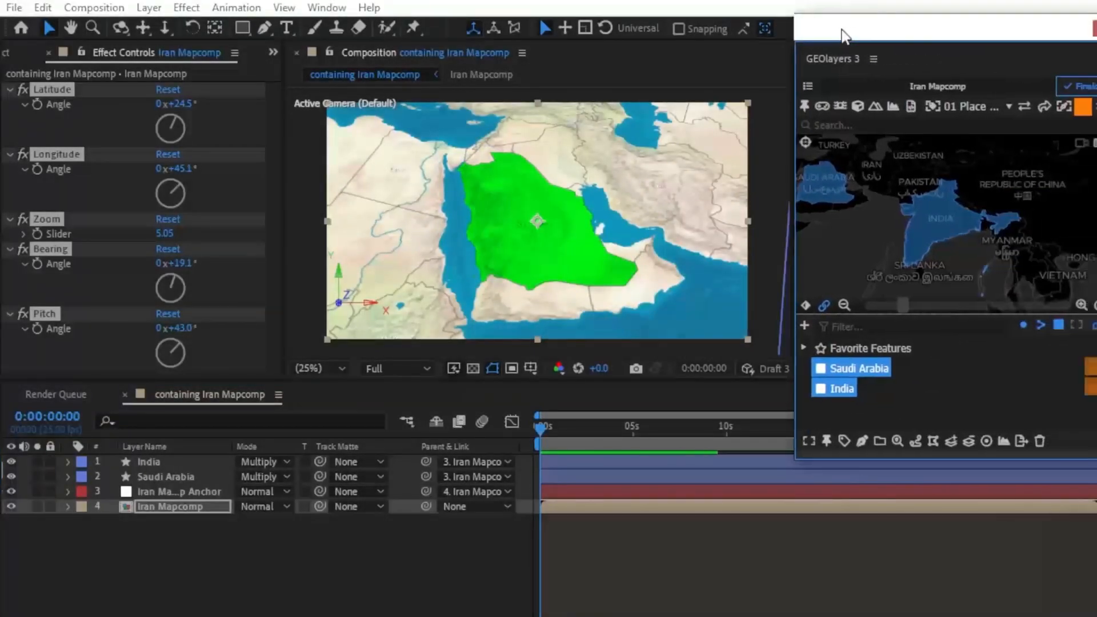
Step: Deselect the features and keyframe the Iran Mapcomp's Latitude, Longitude, Zoom, Bearing and Pitch at the start of the timeline
click(865, 410)
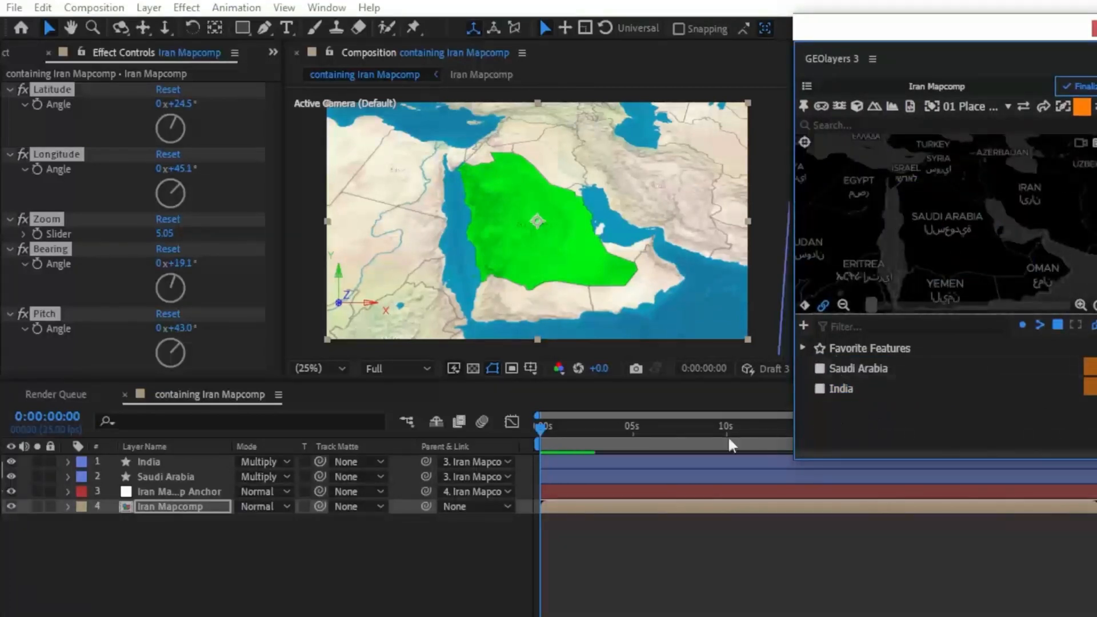
click(538, 427)
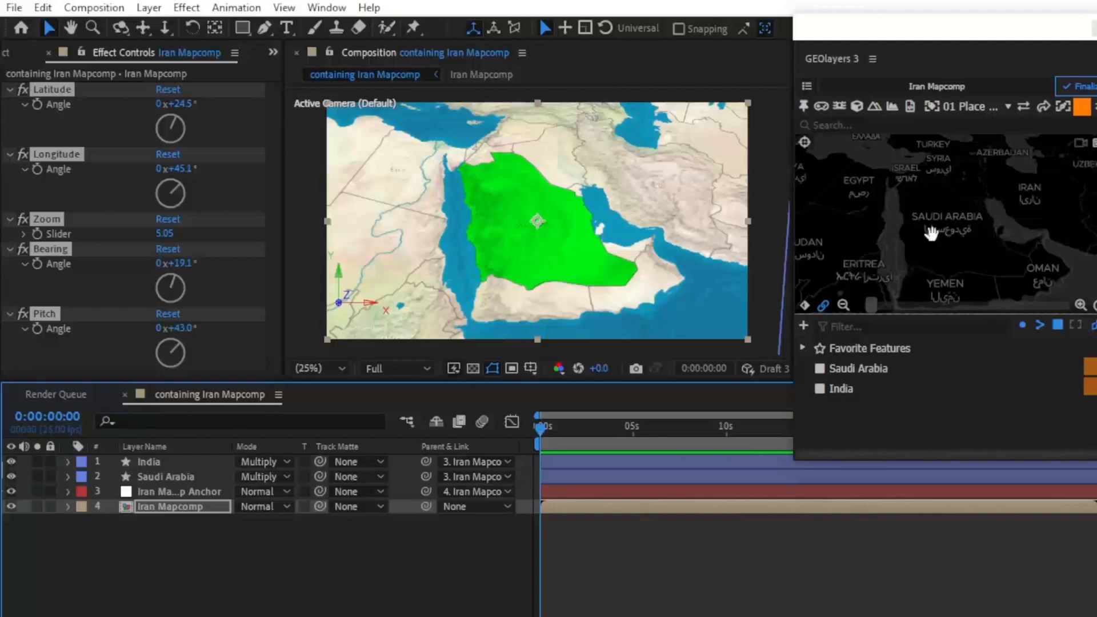
click(804, 307)
click(1070, 256)
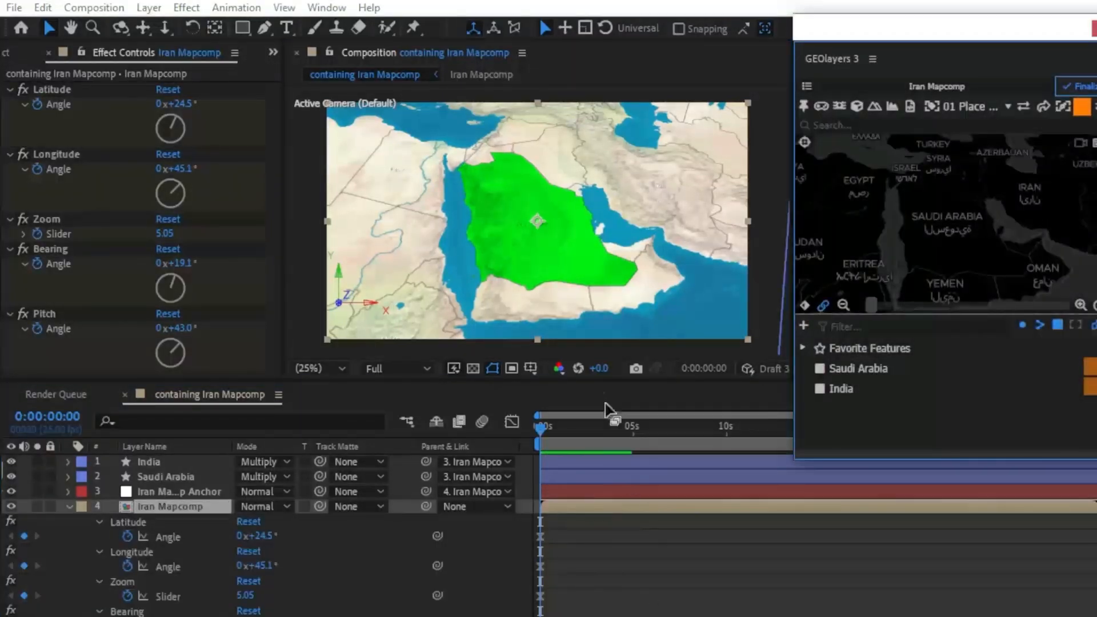
Step: Enlarge the timeline, go to 0:00:04:23, select the India feature and pan the map preview over to India
drag(595, 384, 580, 347)
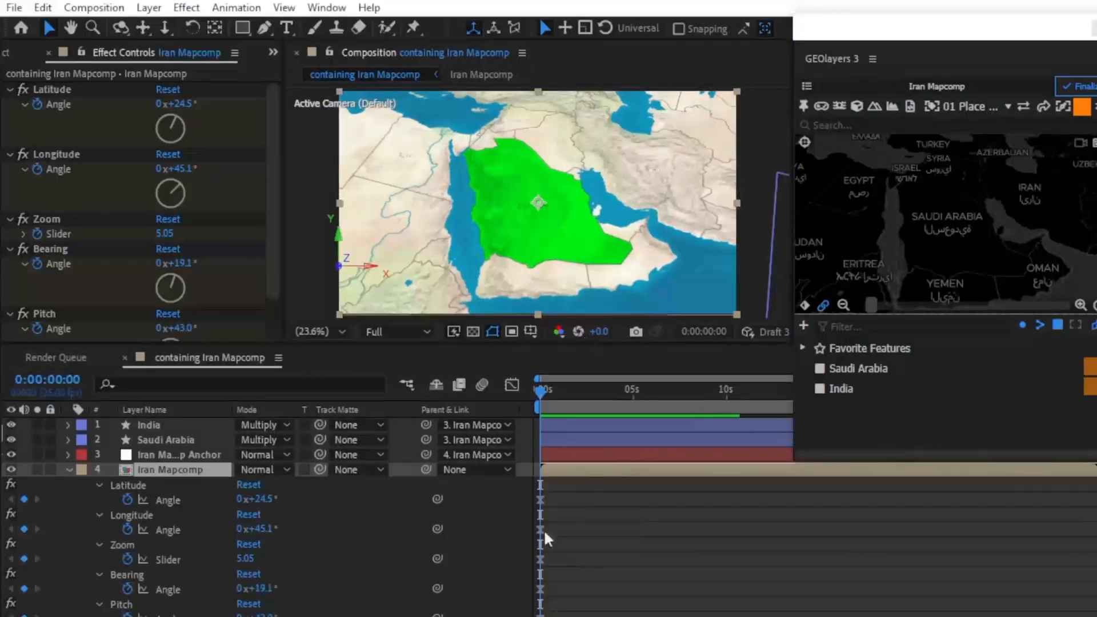
drag(543, 391, 634, 395)
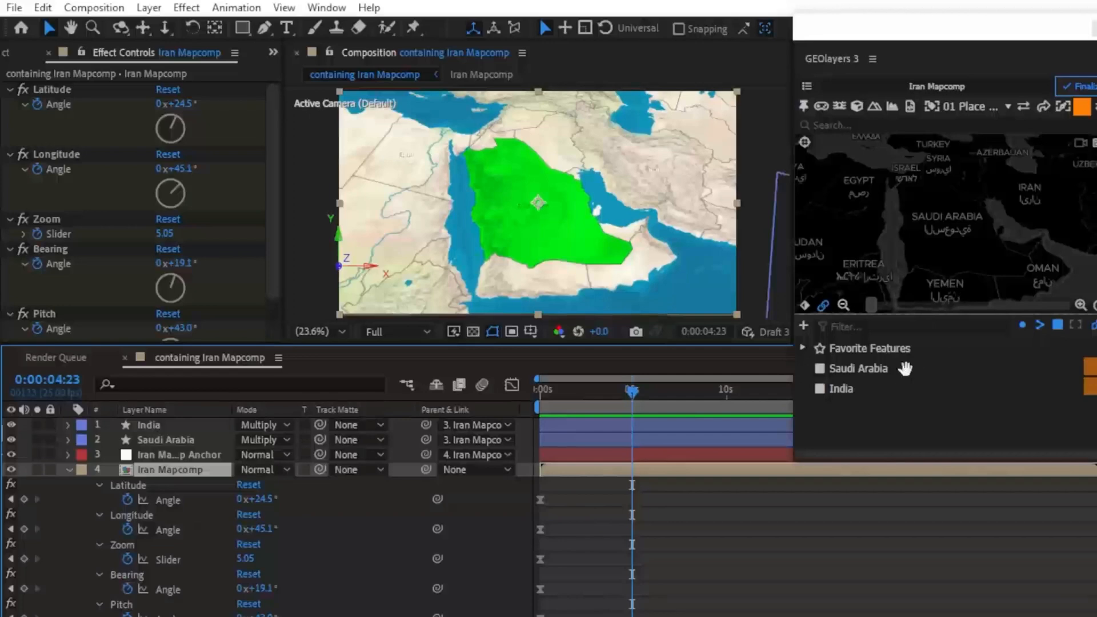
click(857, 369)
click(840, 389)
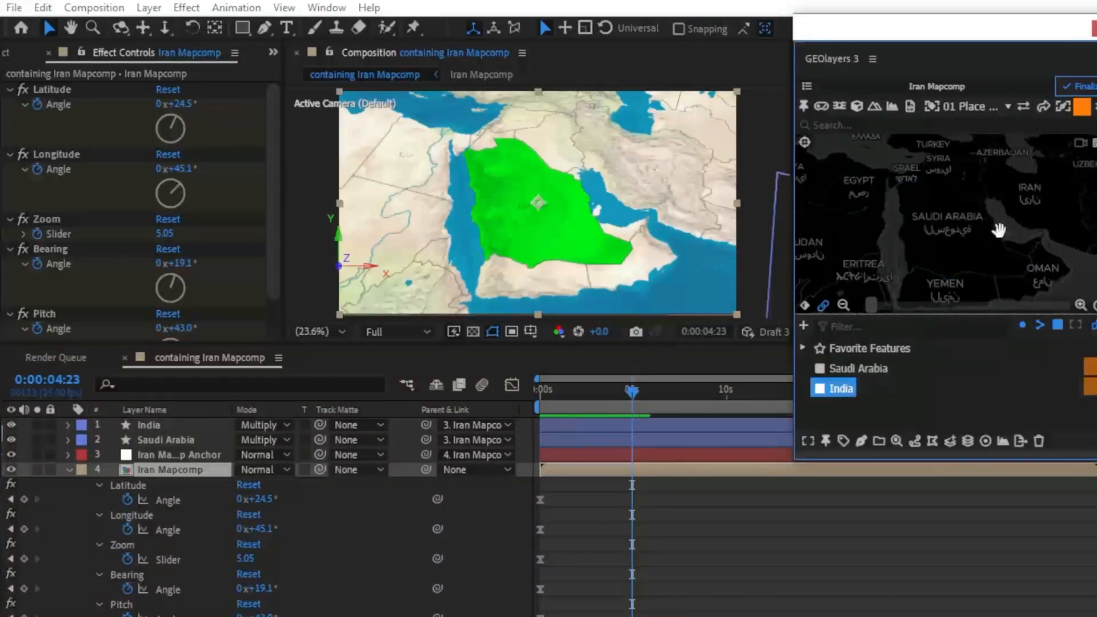
drag(1023, 229, 935, 221)
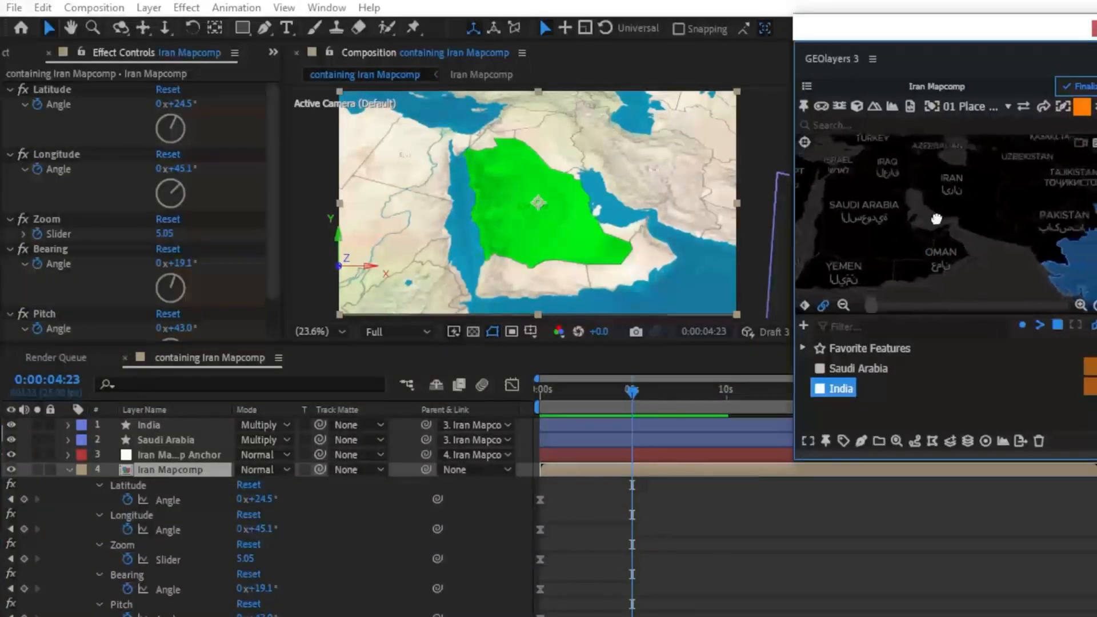
drag(1046, 251, 872, 180)
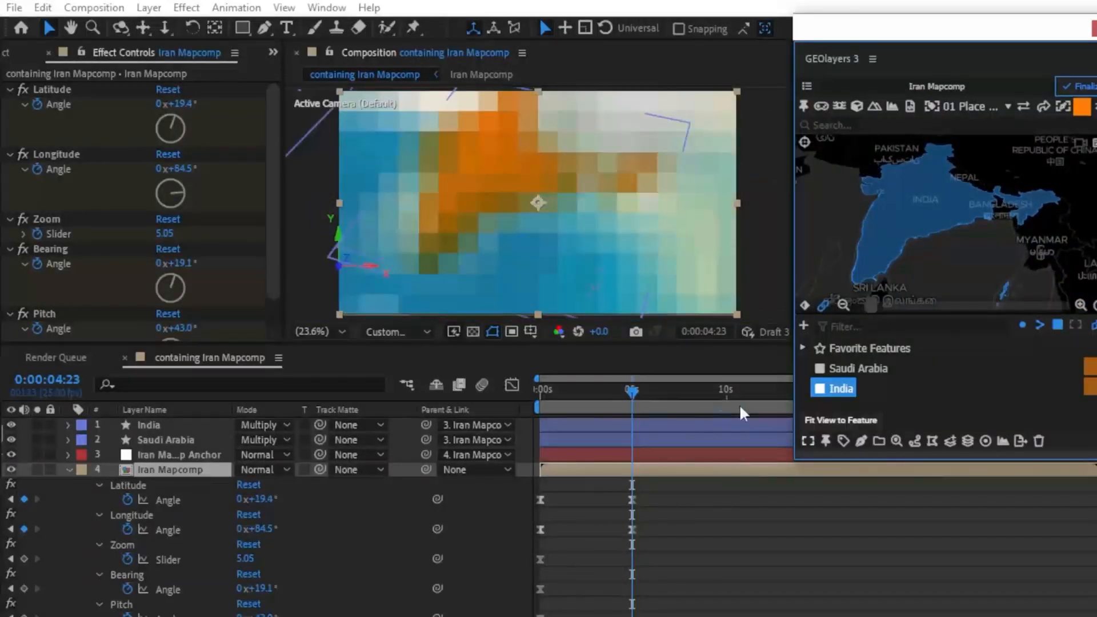
Step: Rotate and tilt the map view to bearing 41.5° and pitch 44.5° at 0:00:05:22, and tilt it to 60° at 0:00:07:06
drag(600, 404, 649, 402)
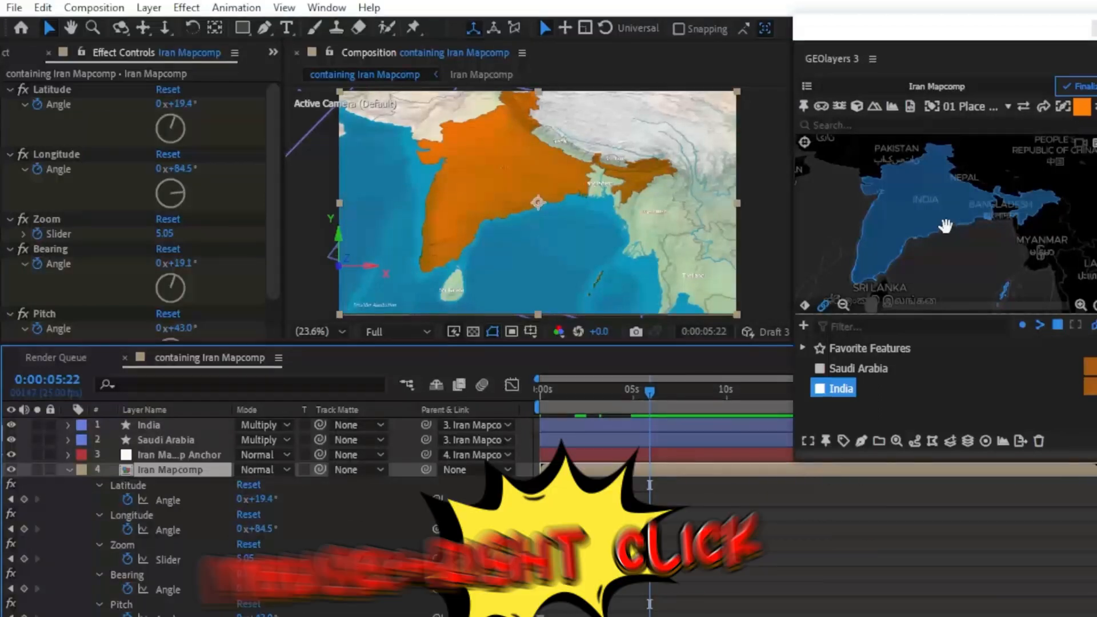
drag(945, 225, 922, 226)
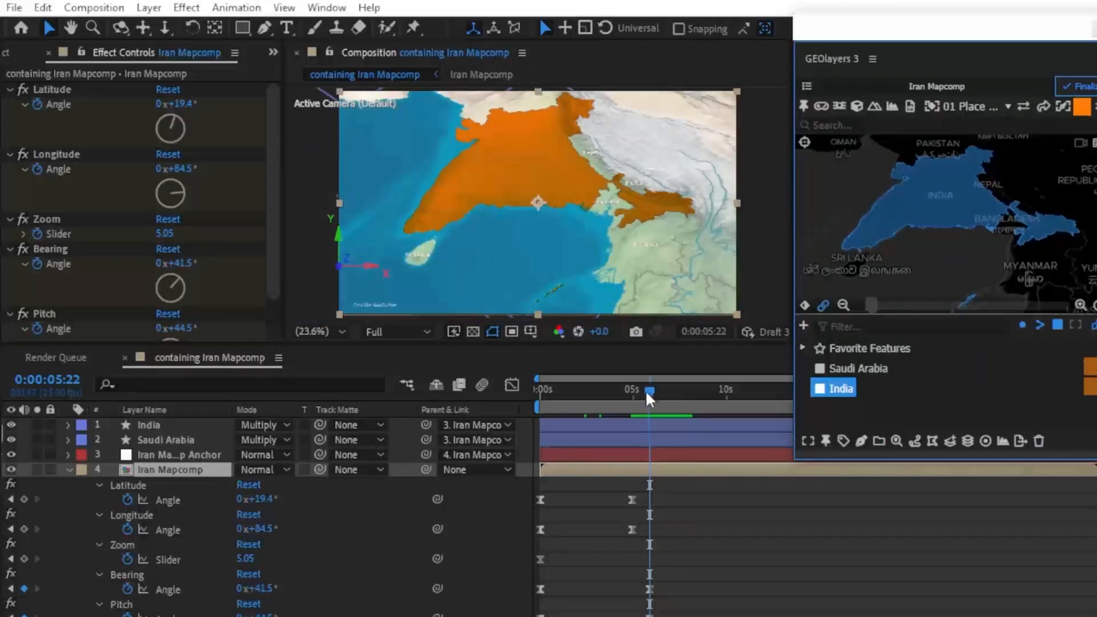
mouse_move(645, 390)
mouse_down()
mouse_move(632, 392)
mouse_move(651, 392)
mouse_up()
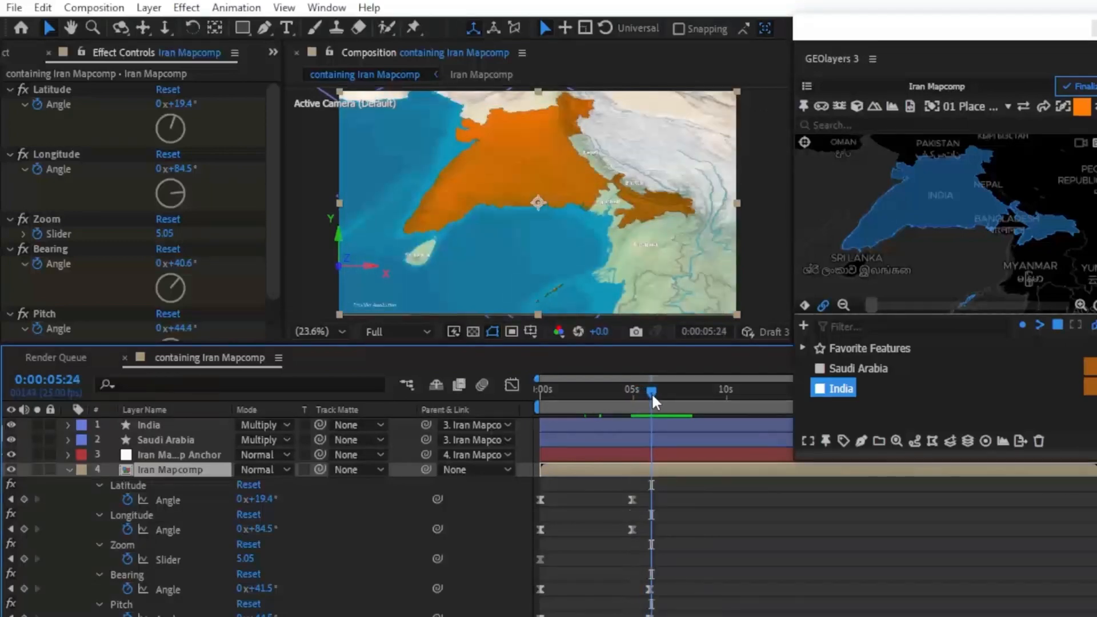
click(649, 393)
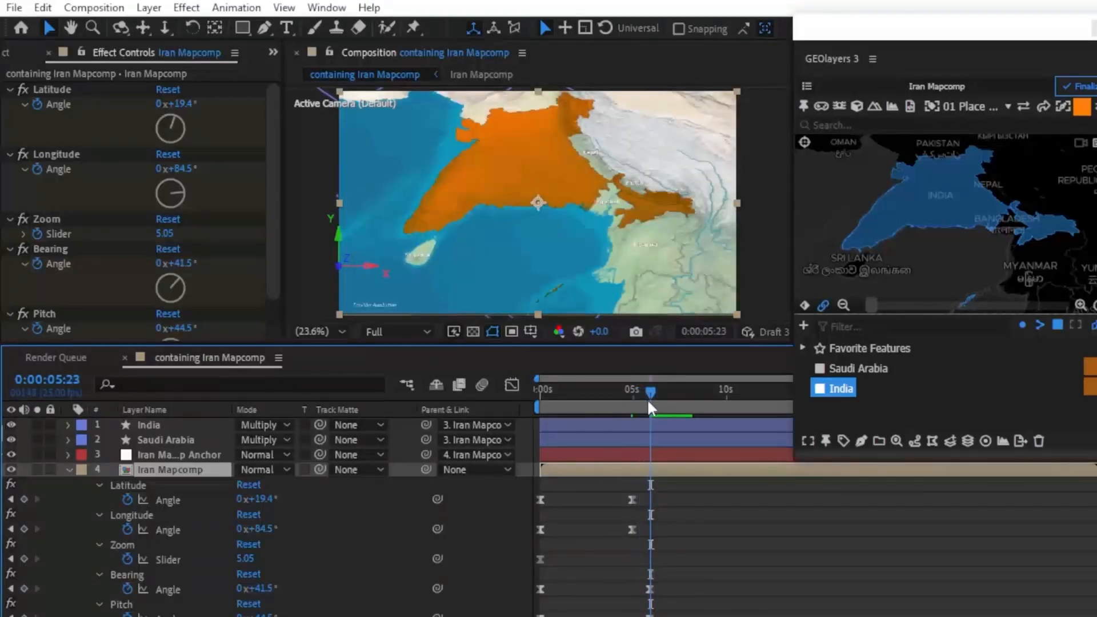
drag(646, 392, 673, 390)
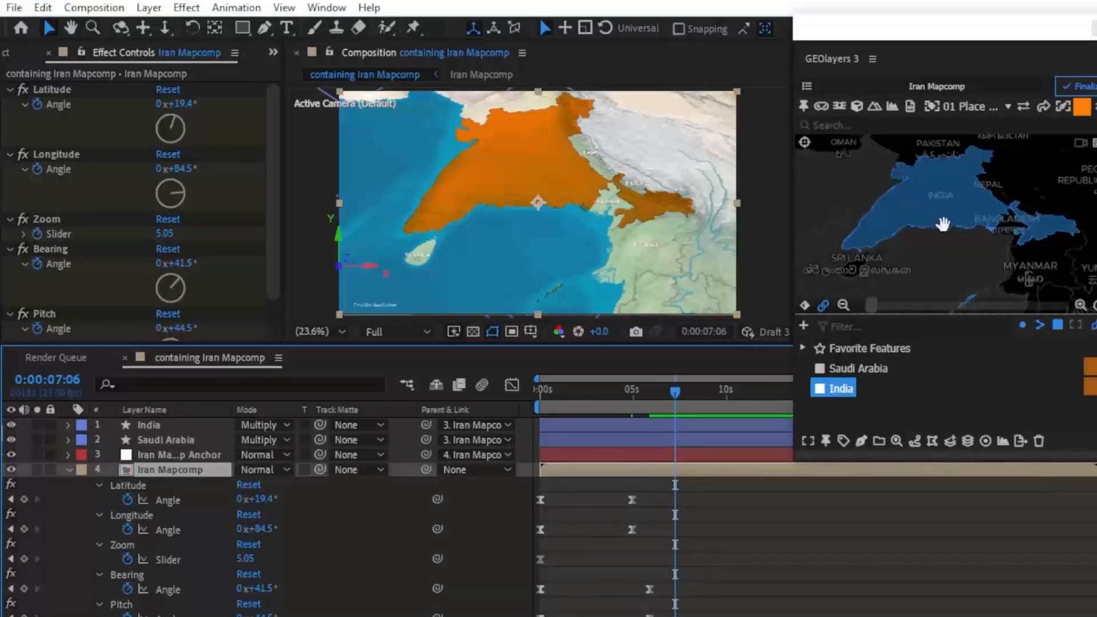
scroll(944, 224, down, 2)
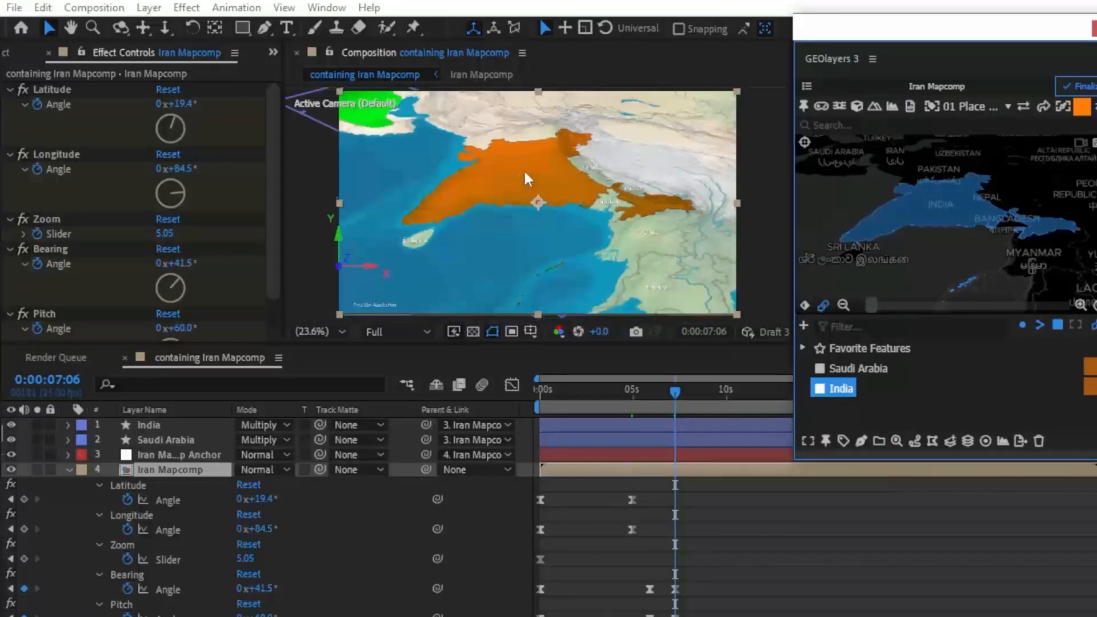
Step: Go back to the start of the timeline and preview the keyframed camera move in an enlarged composition view
click(702, 393)
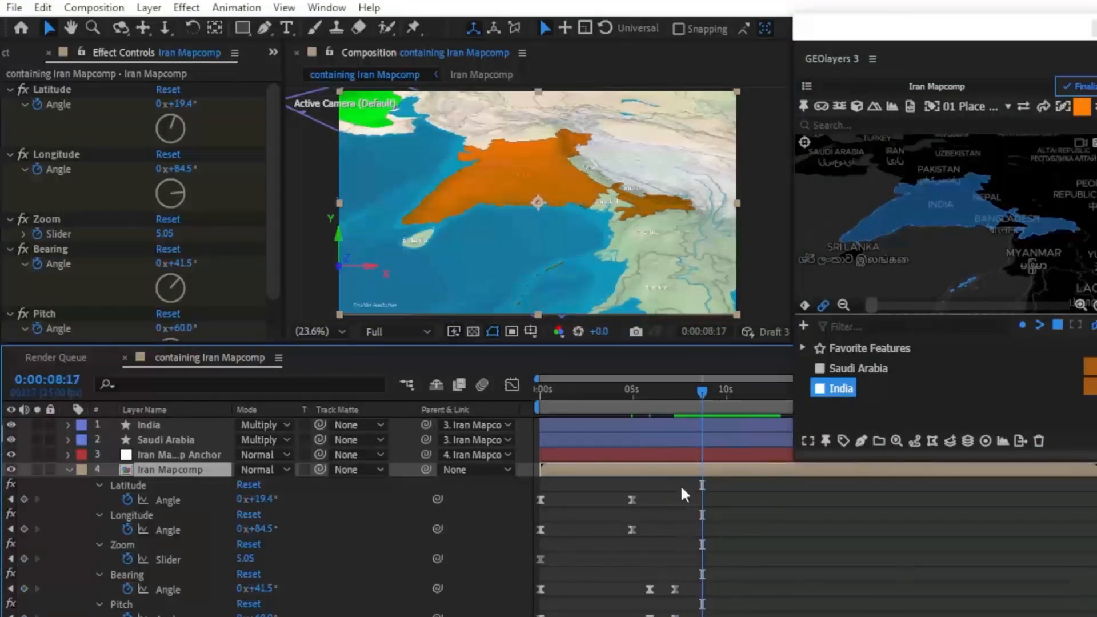
drag(700, 392, 461, 392)
click(570, 235)
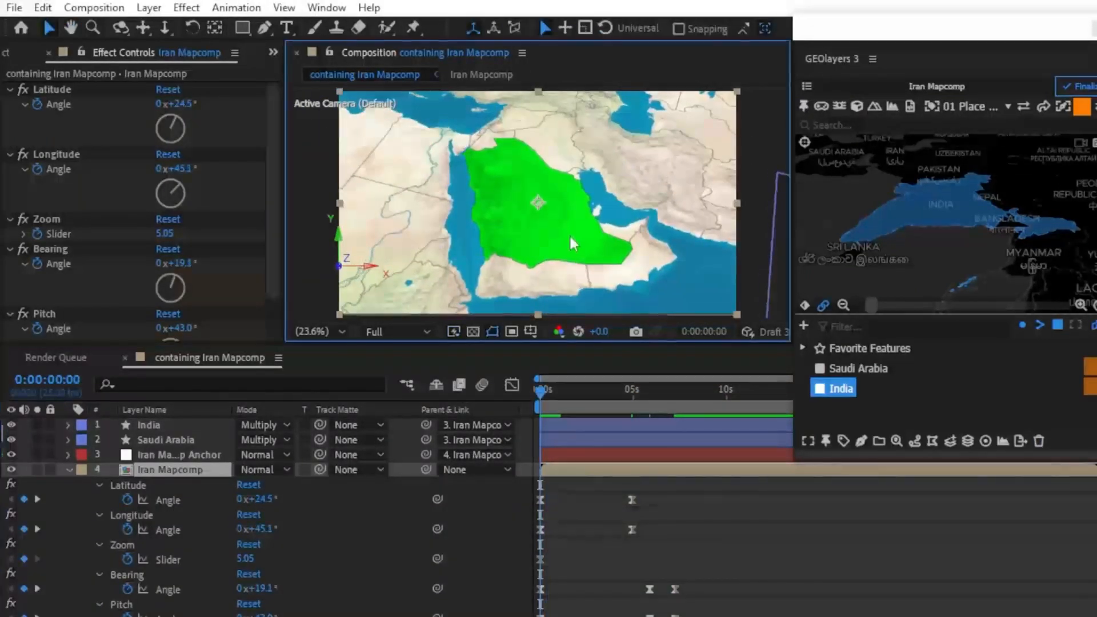
key(grave)
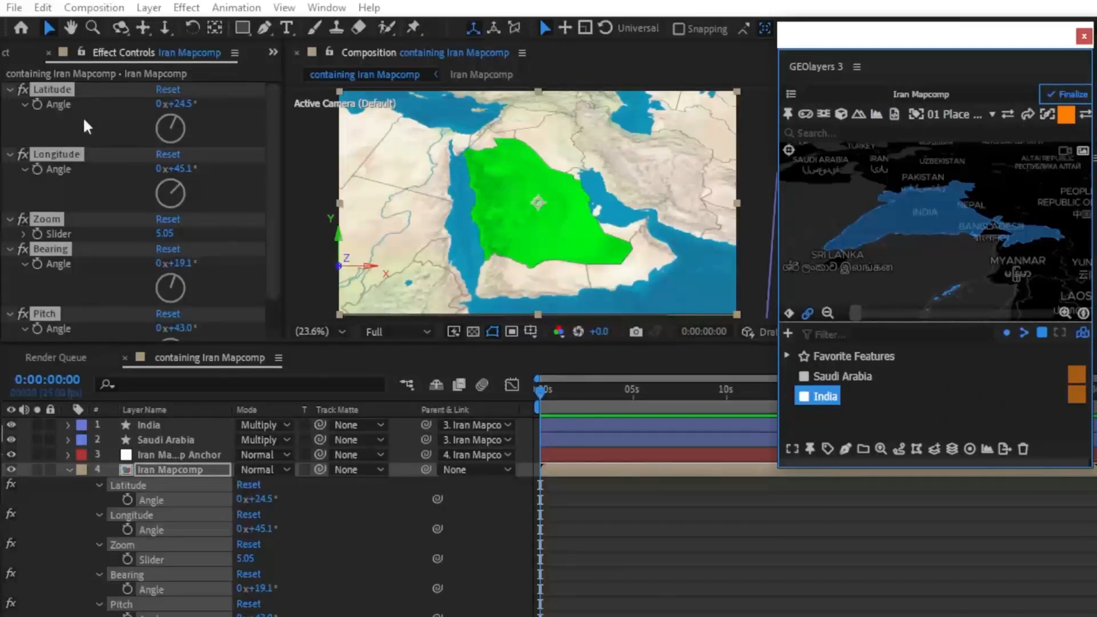
Step: Clear the effect selection and enlarge the Effect Controls area to fit all the Iran Mapcomp settings from Latitude to Pitch
click(100, 112)
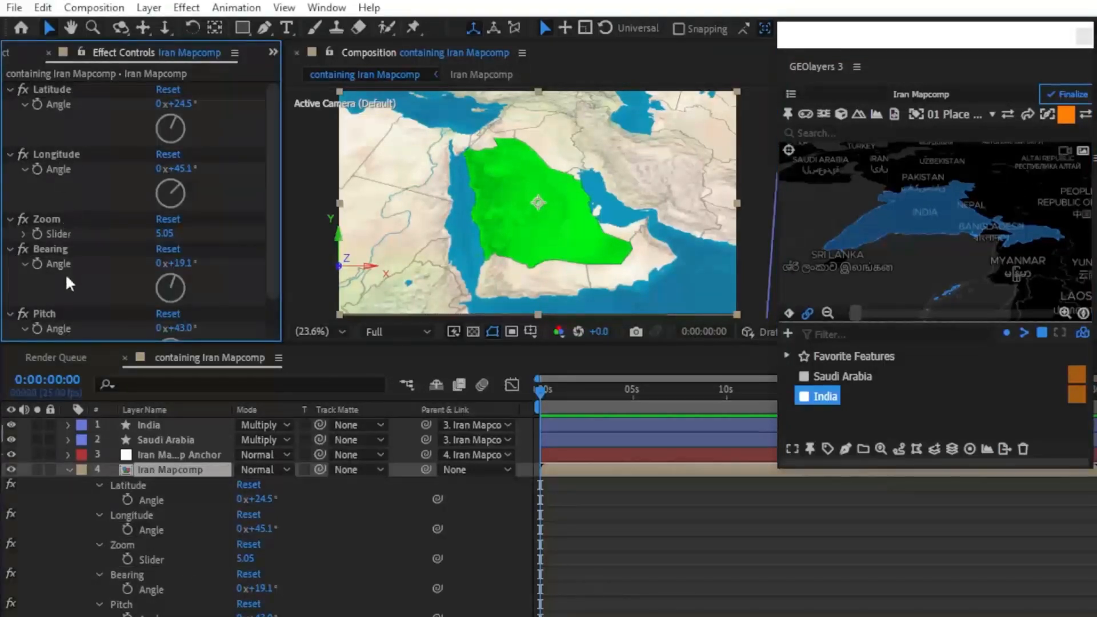
scroll(77, 283, down, 1)
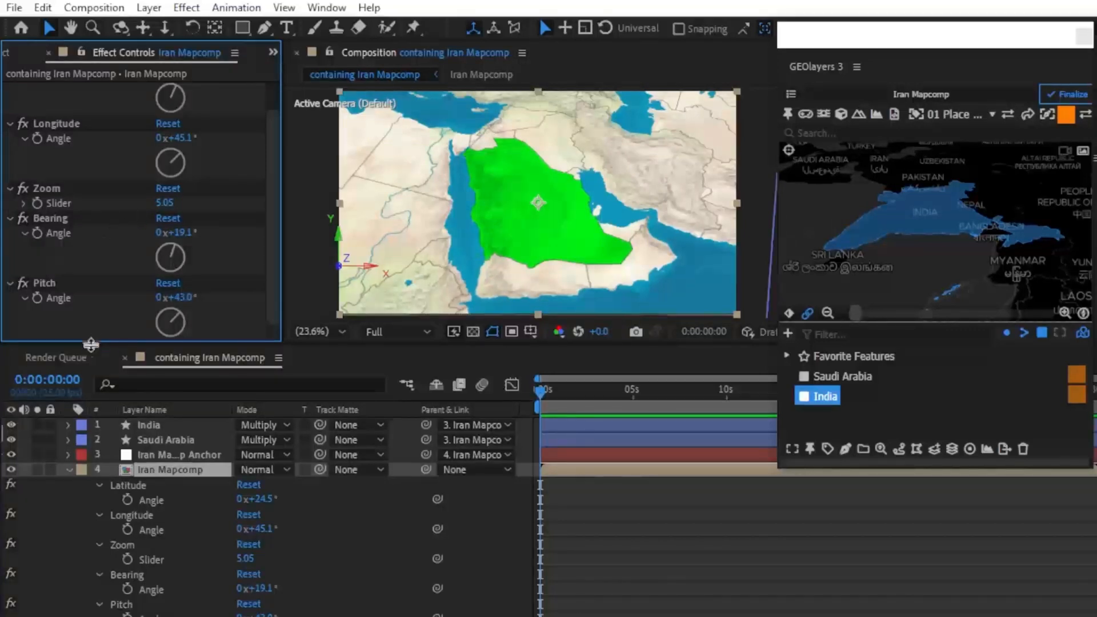
drag(91, 344, 91, 380)
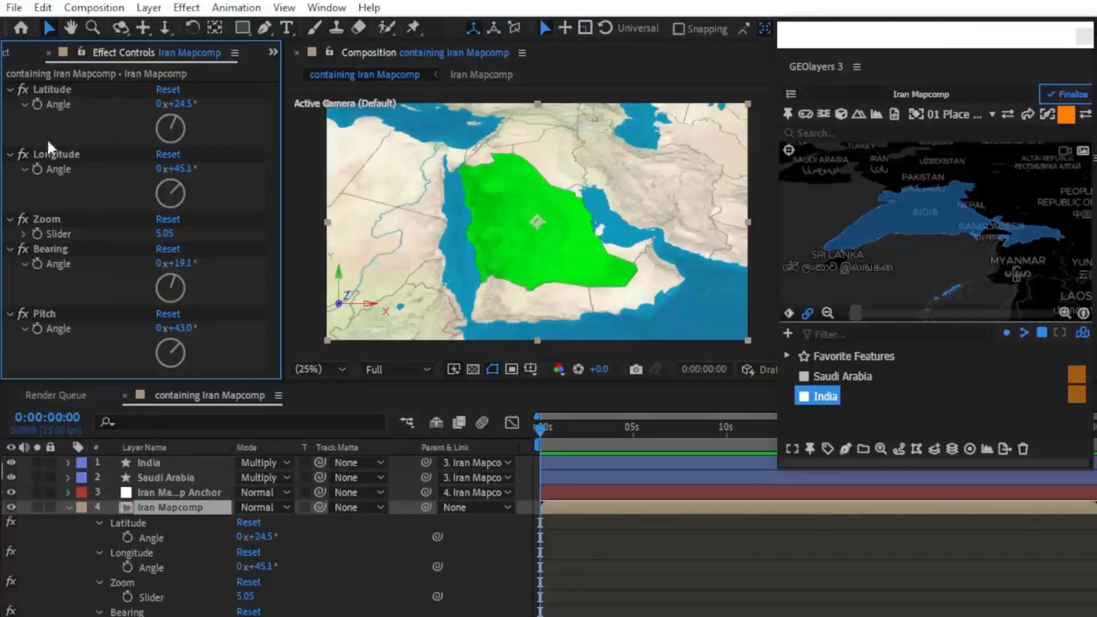
Step: Keyframe the Latitude angle at the start of the timeline and set it to 37.5° at 0:00:04:23
click(34, 104)
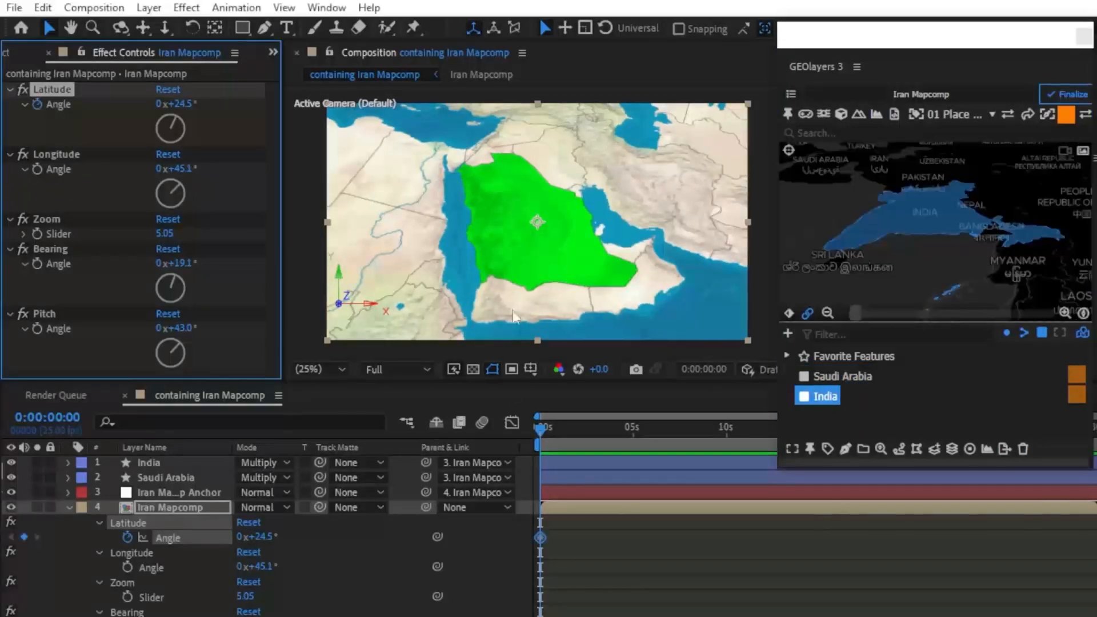
drag(540, 431, 631, 433)
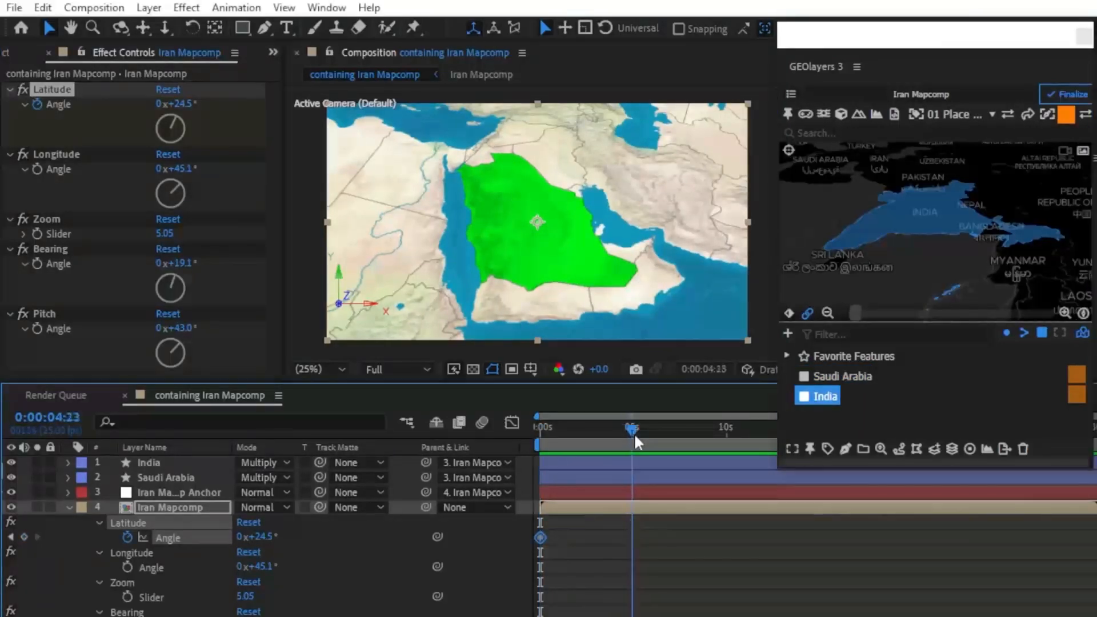
drag(186, 106, 196, 106)
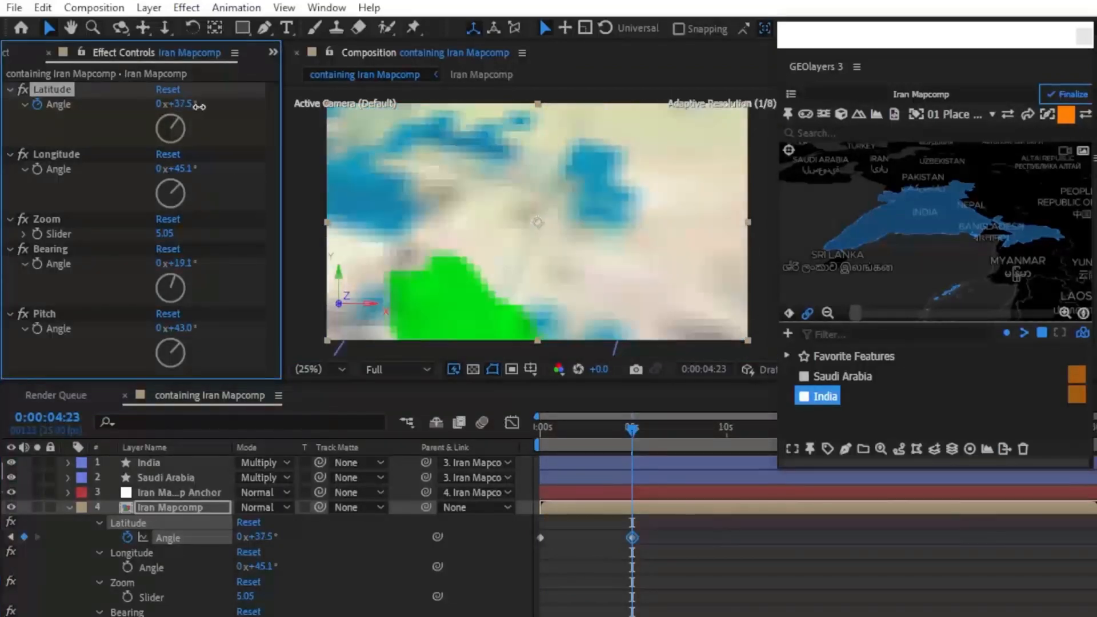
Step: Scrub the timeline between 0:00:04:23 and the start to preview the Latitude movement
click(632, 429)
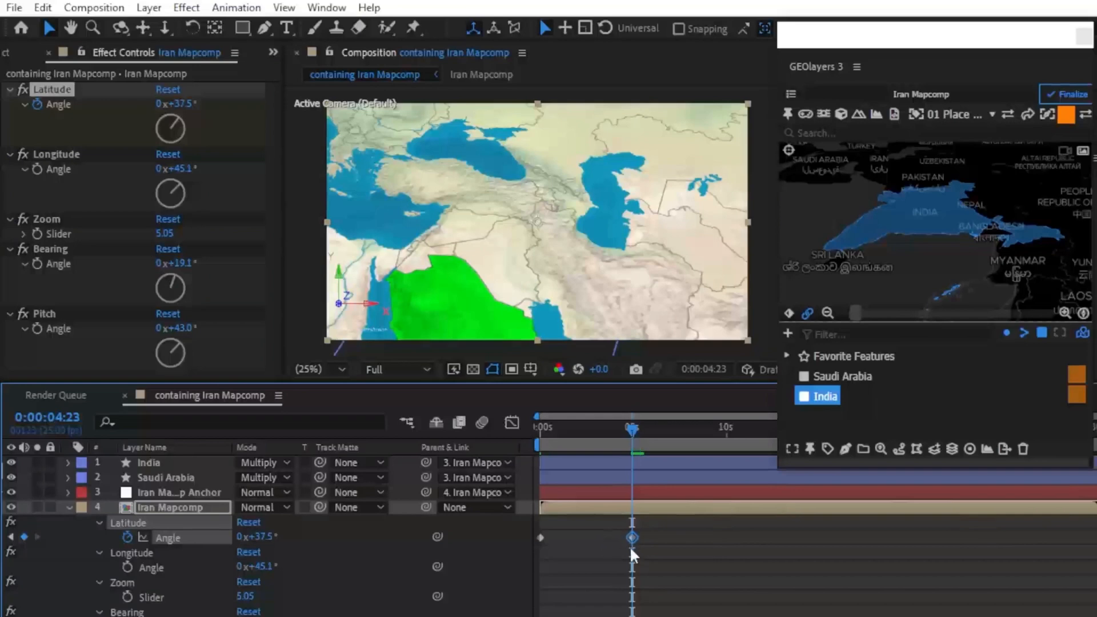
drag(629, 427, 560, 428)
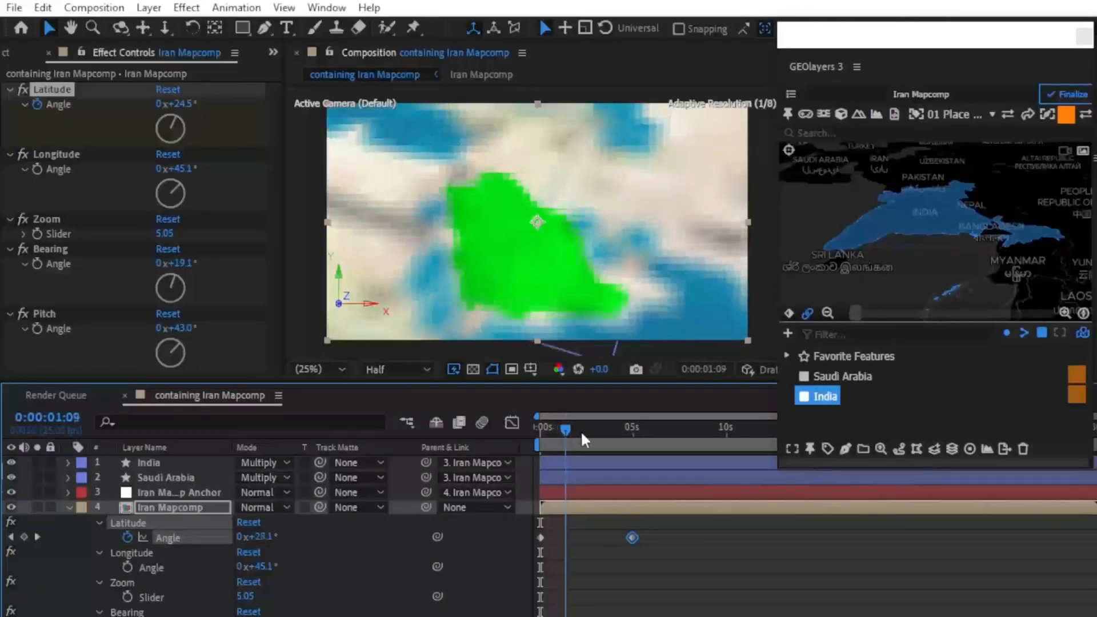
drag(580, 430, 607, 434)
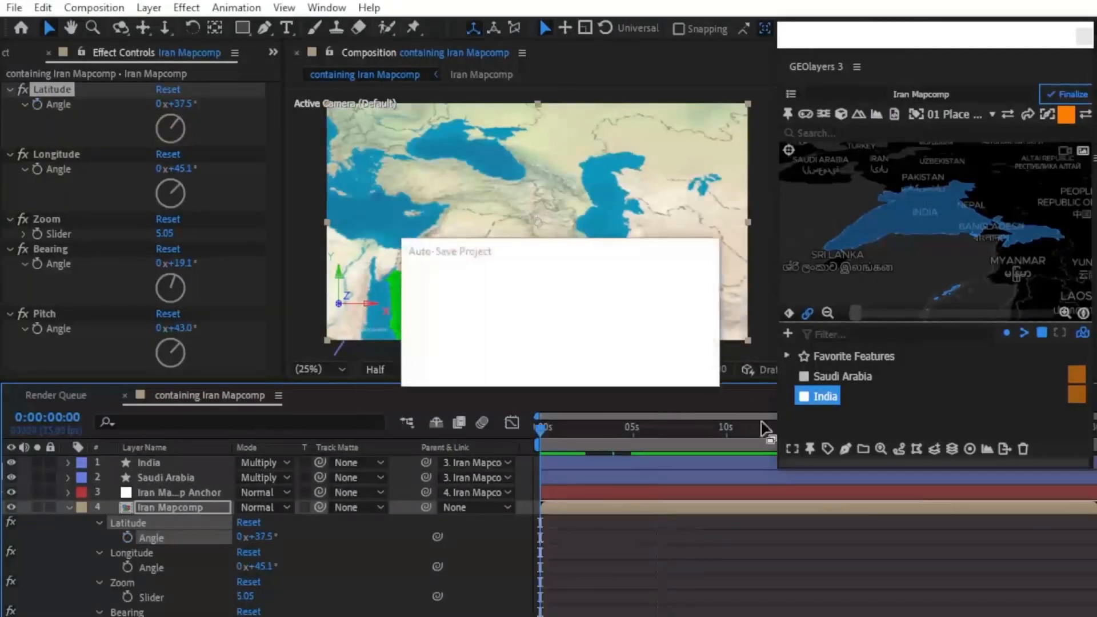
Step: Fit the view to the Saudi Arabia feature at the start of the timeline
click(836, 376)
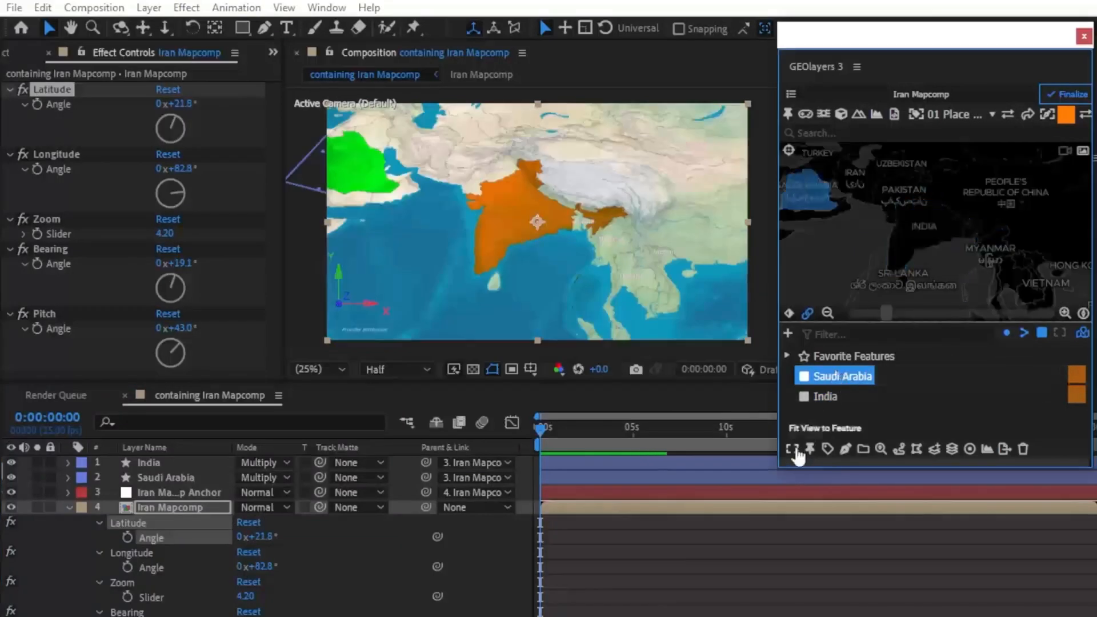
click(796, 451)
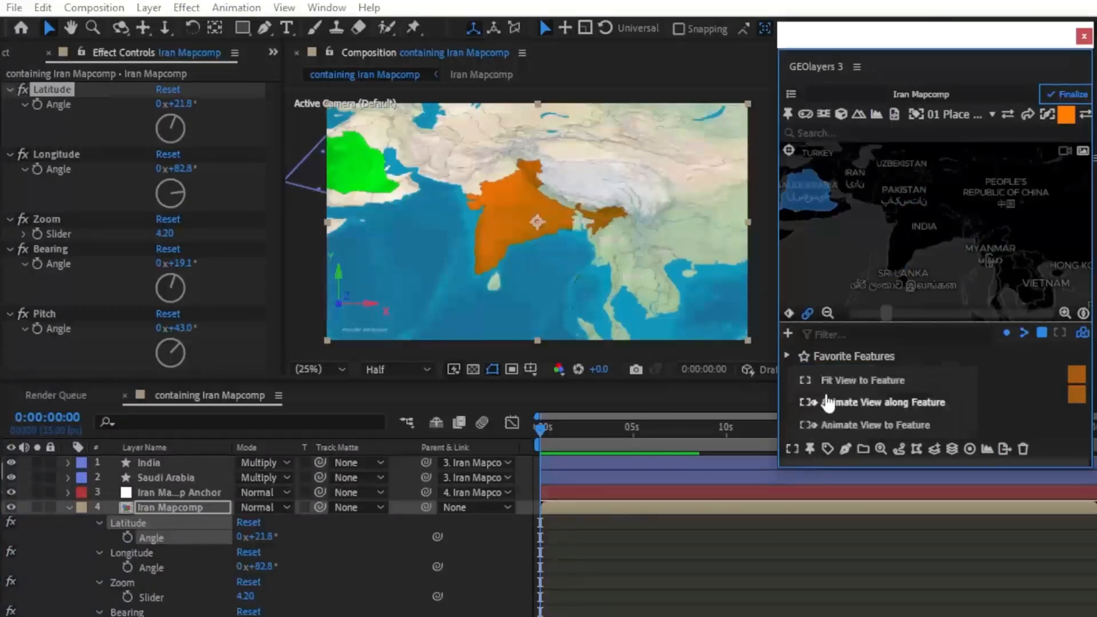
click(830, 378)
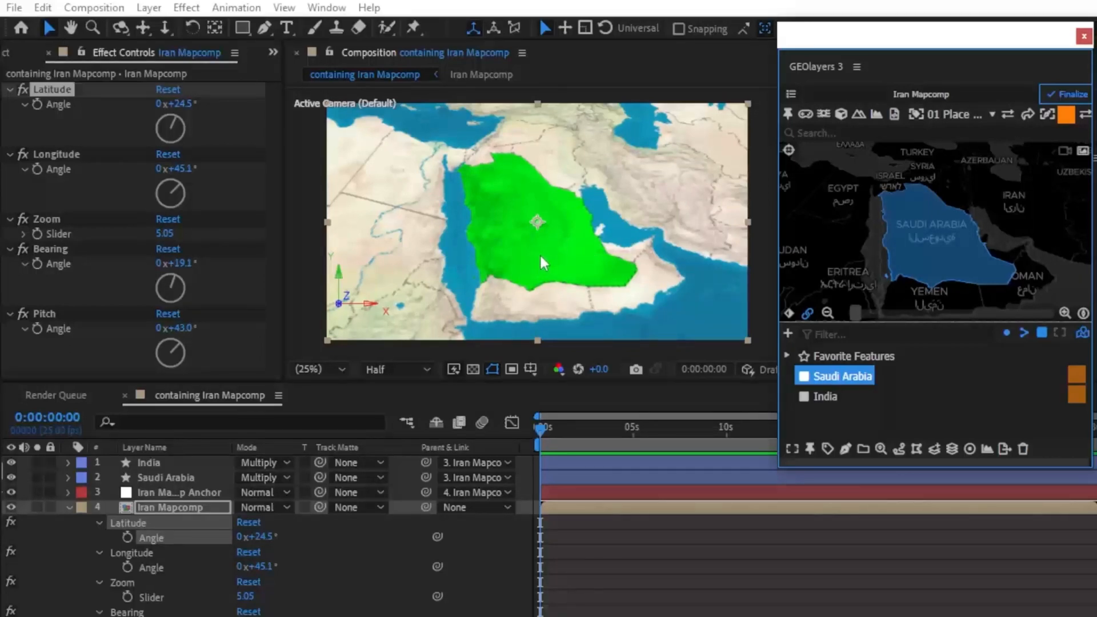
Step: Keyframe the Longitude angle at the start of the timeline, set it to 82.1° at 0:00:05:01, and preview the movement
click(36, 169)
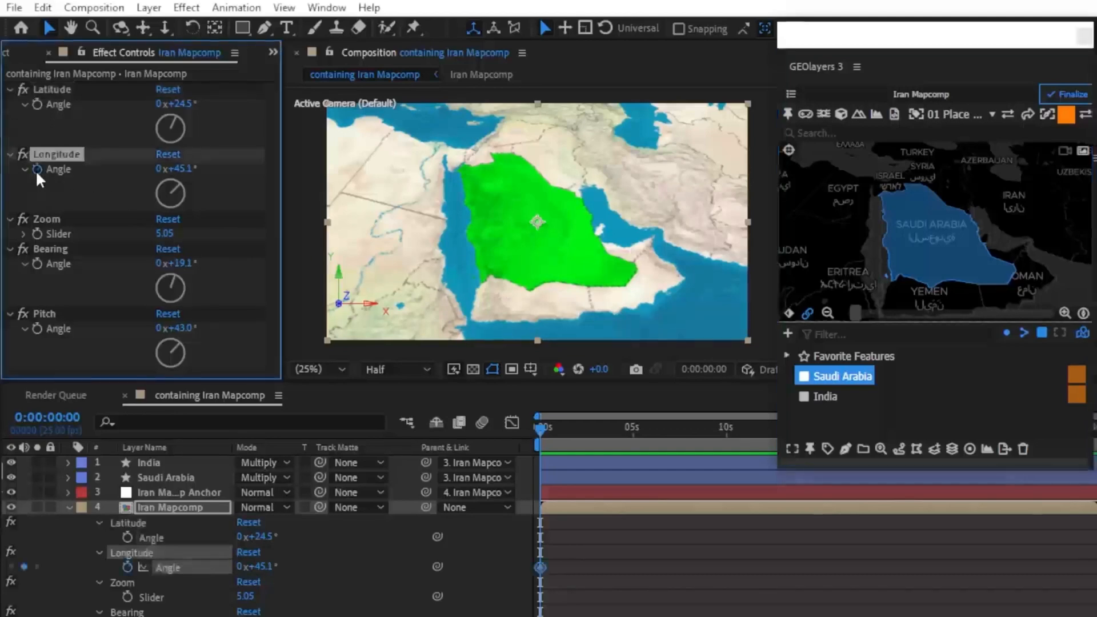
drag(554, 426, 636, 433)
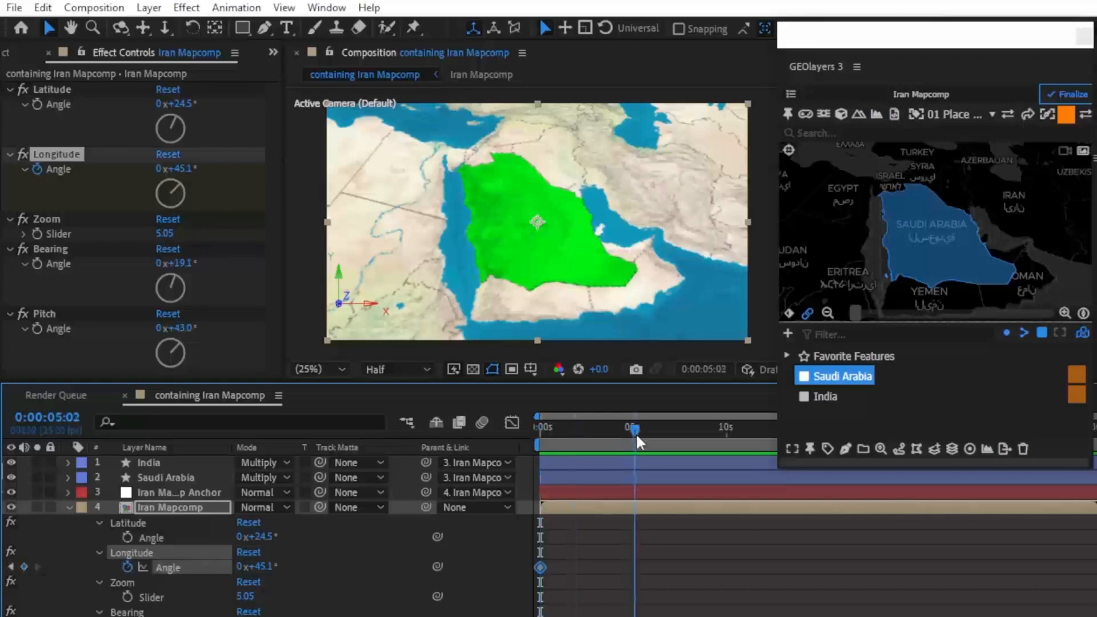
drag(190, 179, 244, 182)
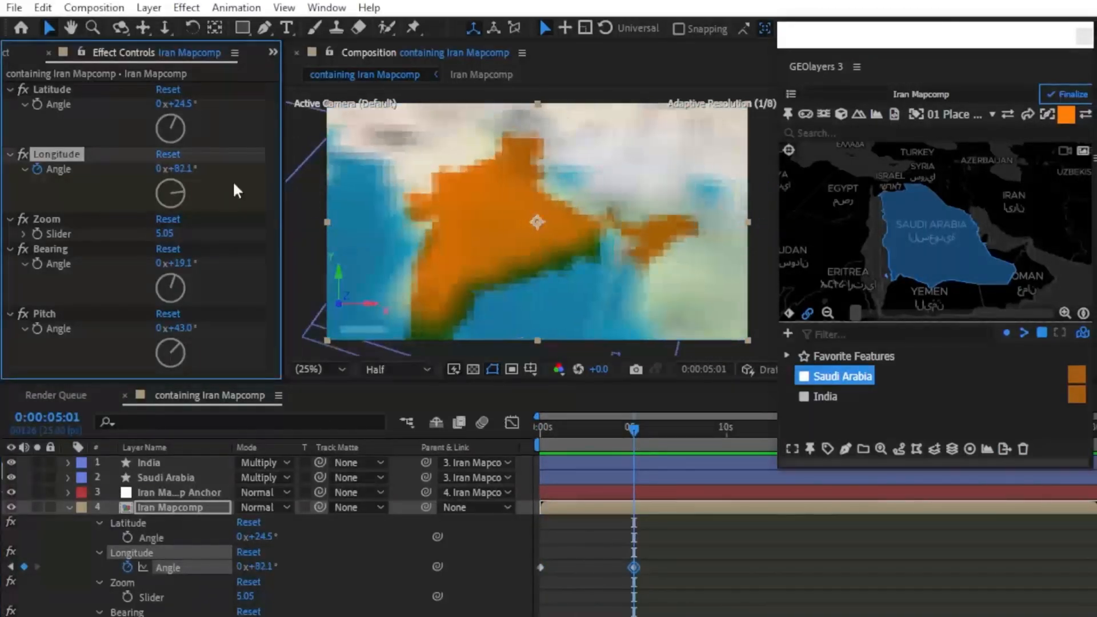
mouse_move(635, 428)
mouse_down()
mouse_move(518, 427)
mouse_move(629, 440)
mouse_up()
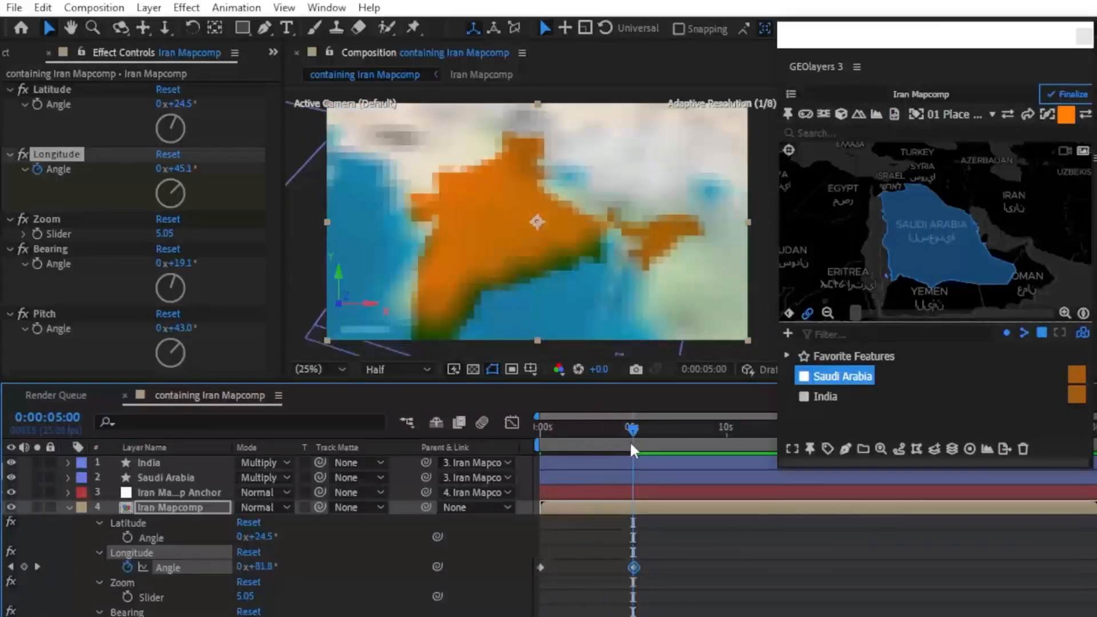
Step: Keyframe the Zoom slider at the start of the timeline, try 5.00 at 0:00:05:00, and replace that keyframe with 7.75 to preview the zoom
key(Home)
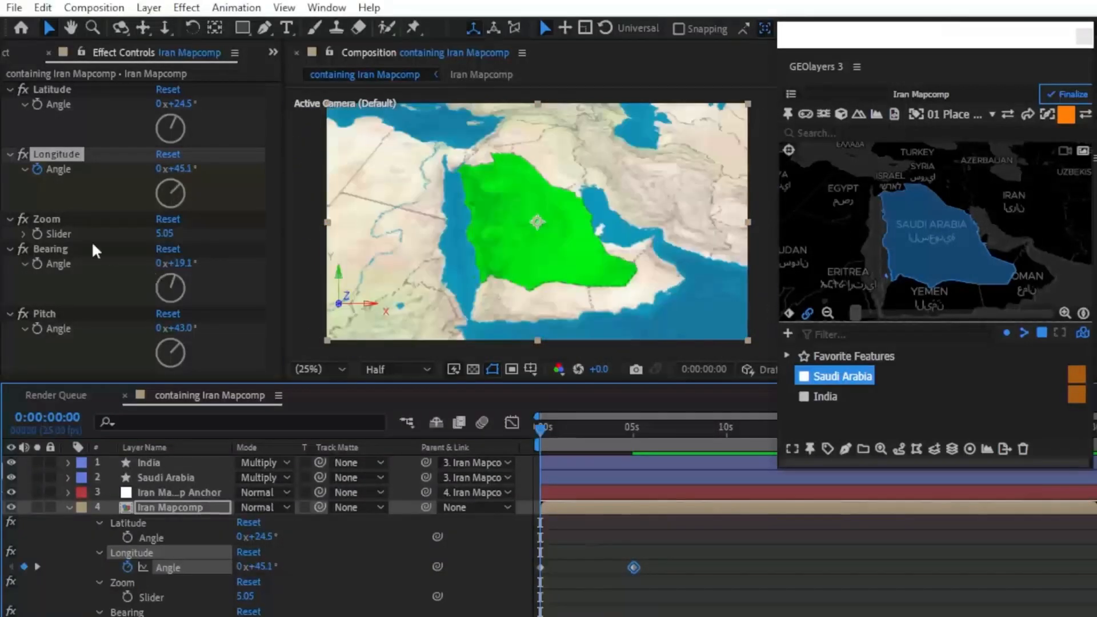
click(36, 233)
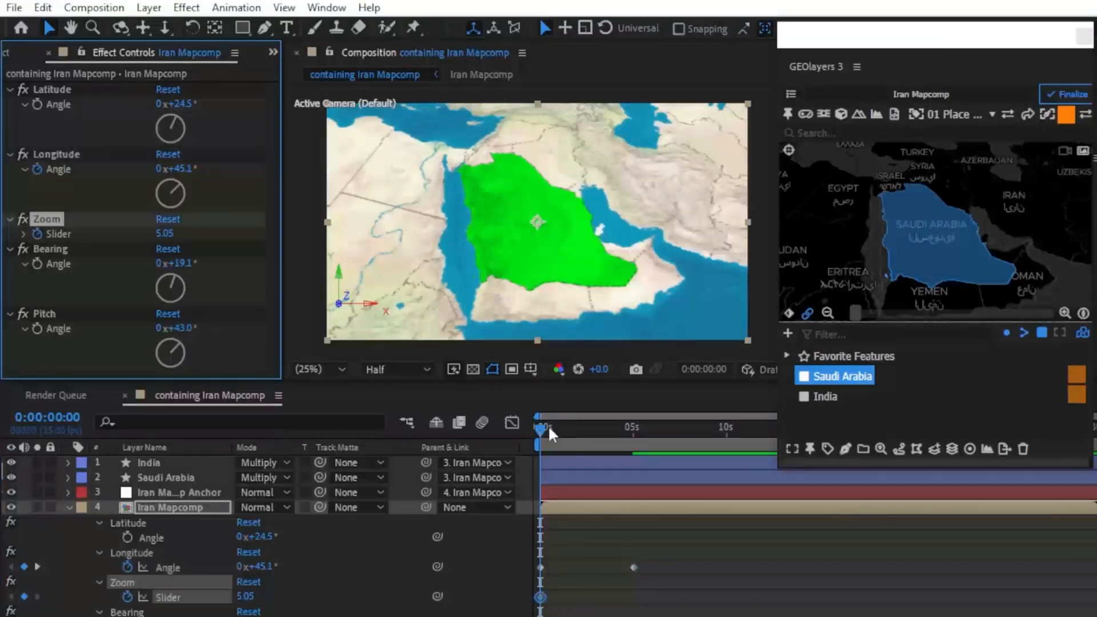
drag(543, 425, 635, 438)
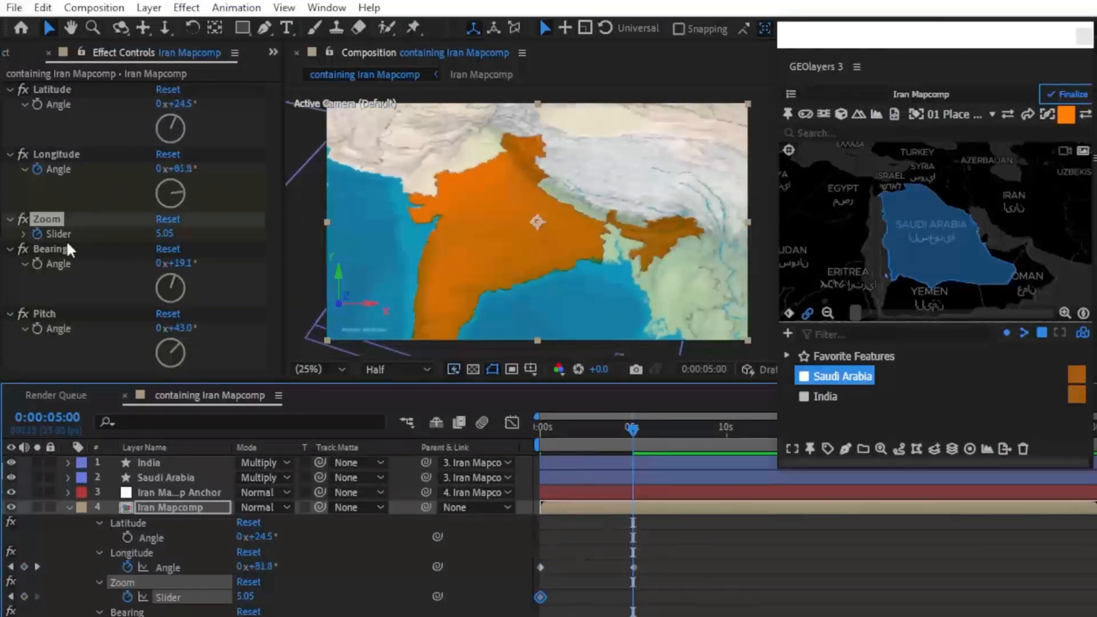
drag(163, 233, 171, 246)
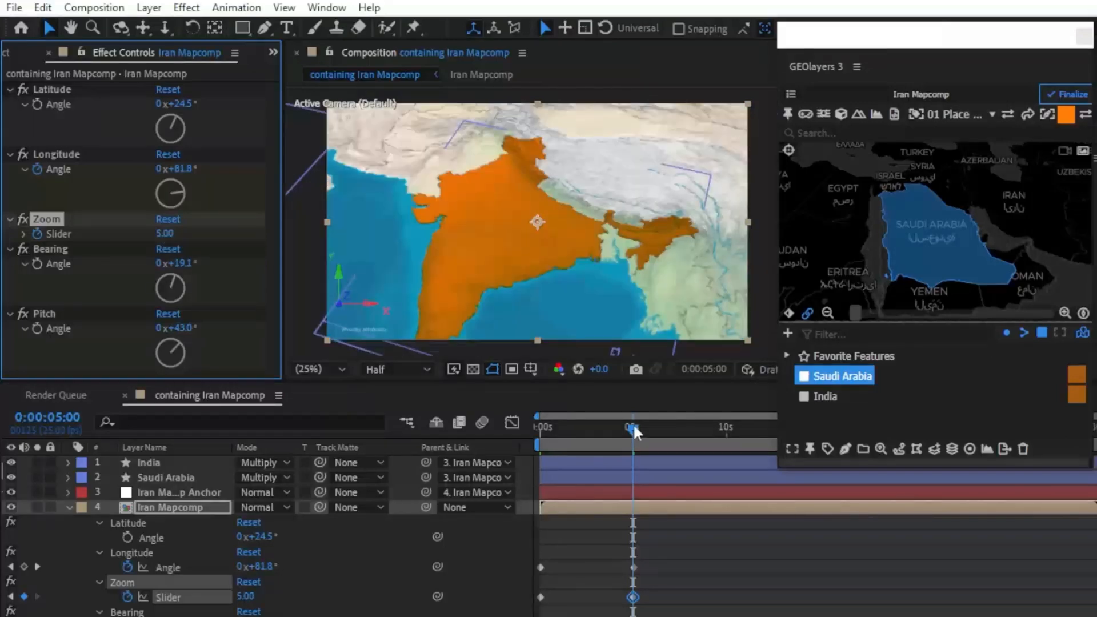
key(Delete)
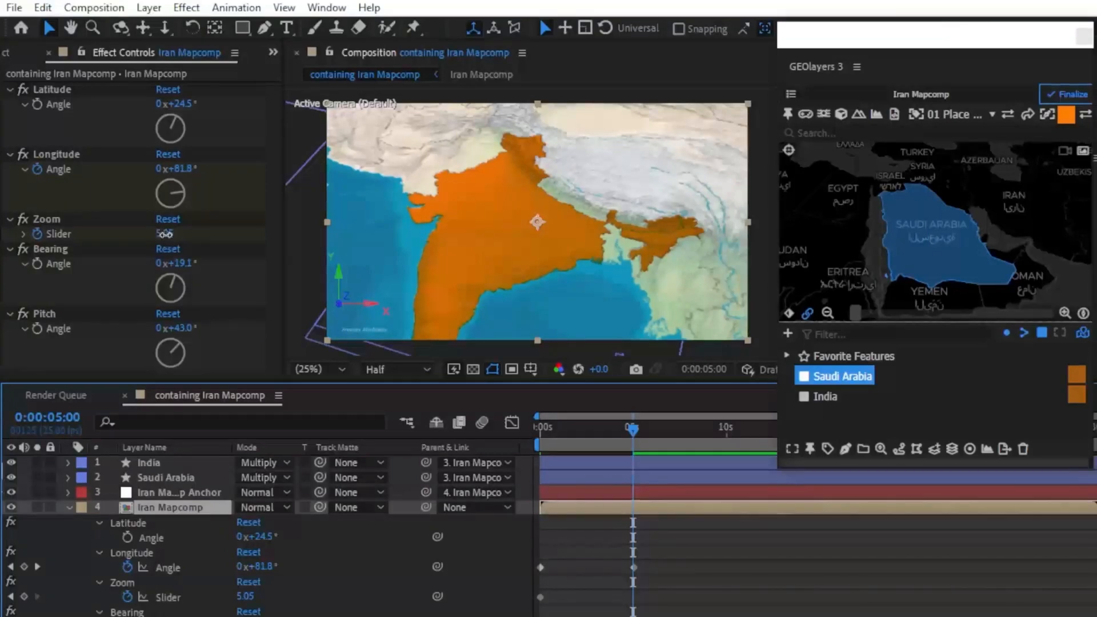
drag(165, 235, 188, 234)
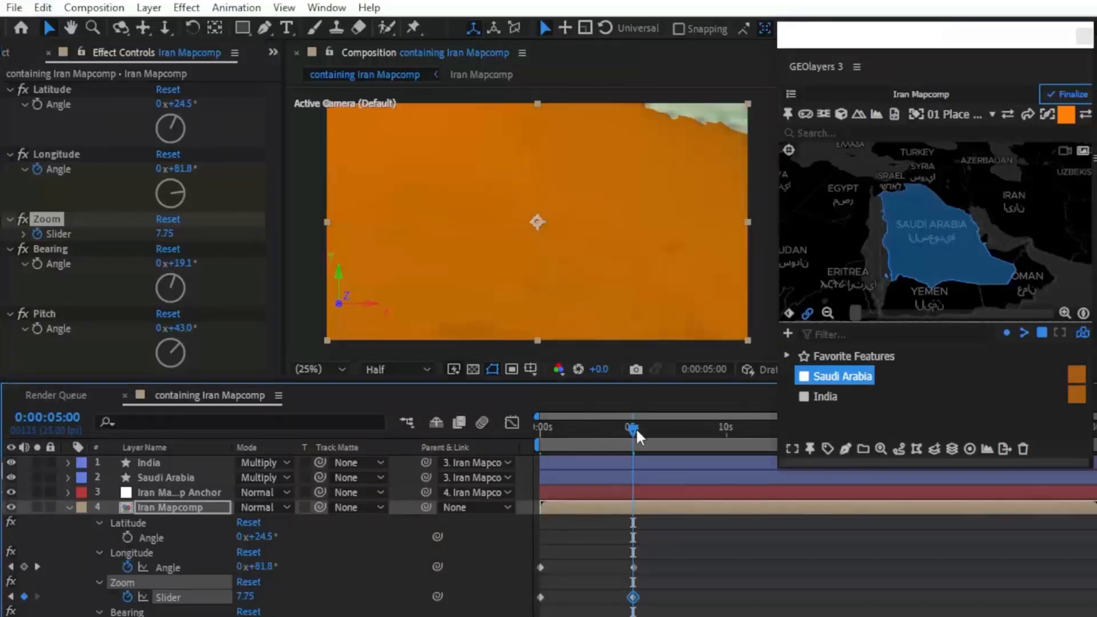
mouse_move(633, 428)
mouse_down()
mouse_move(585, 438)
mouse_move(512, 428)
mouse_move(633, 434)
mouse_up()
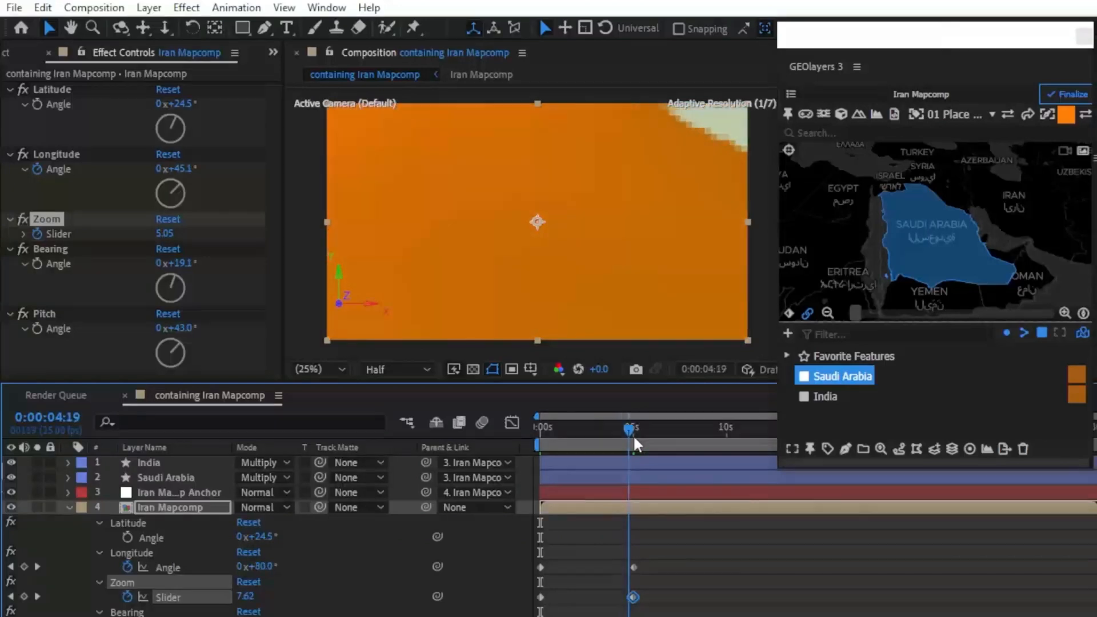
Step: Keyframe the Bearing angle at the start of the timeline, set it to 47.1° at 0:00:06:08, and preview the rotation
key(Home)
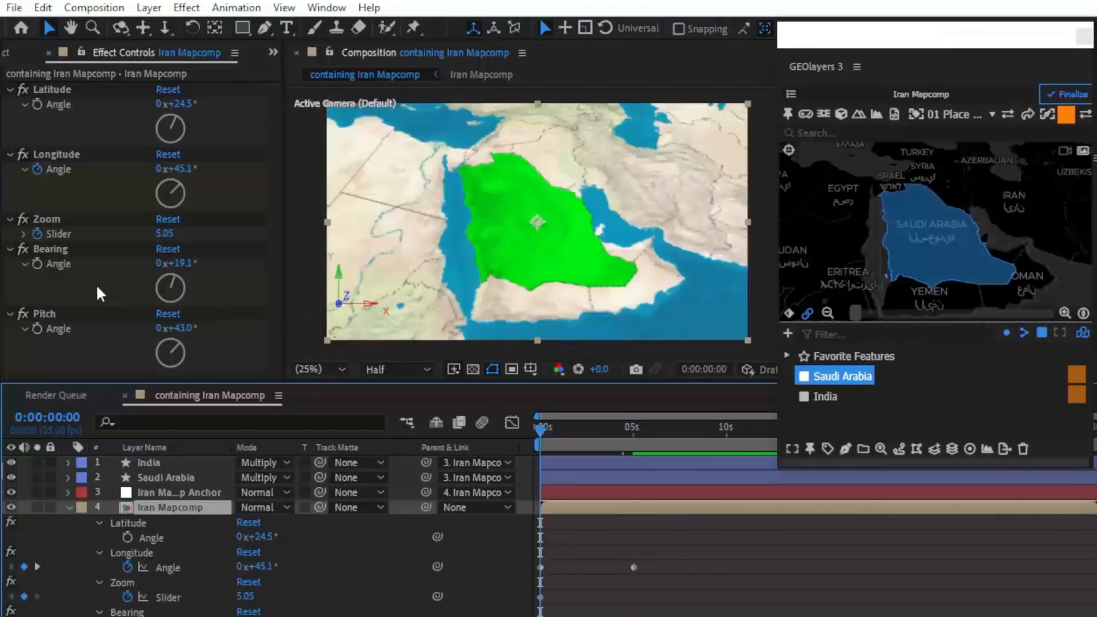
click(53, 269)
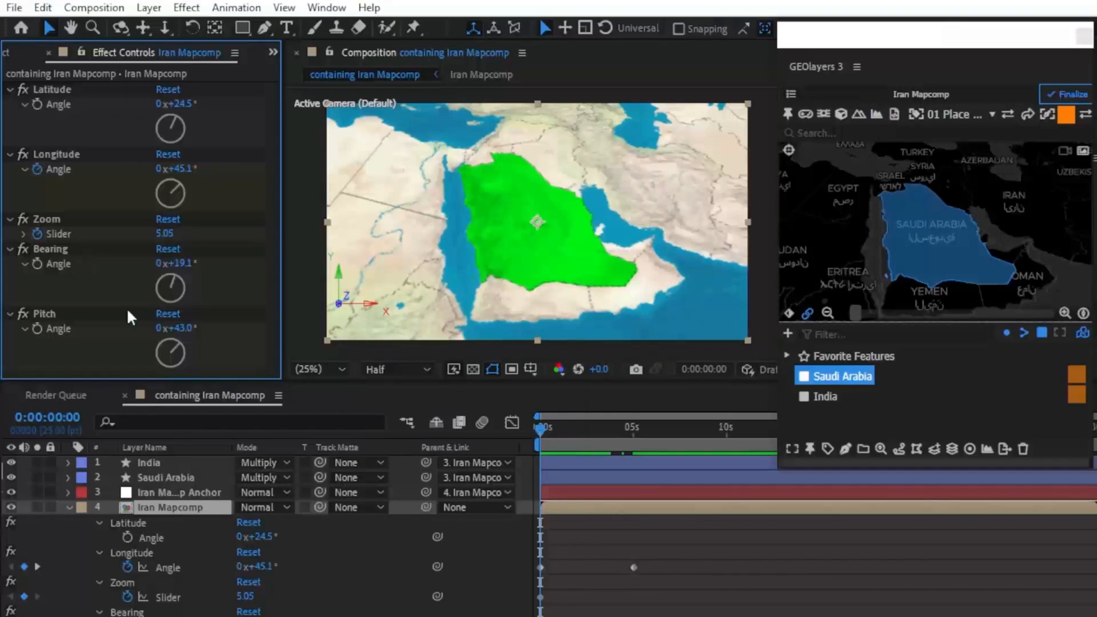
click(39, 264)
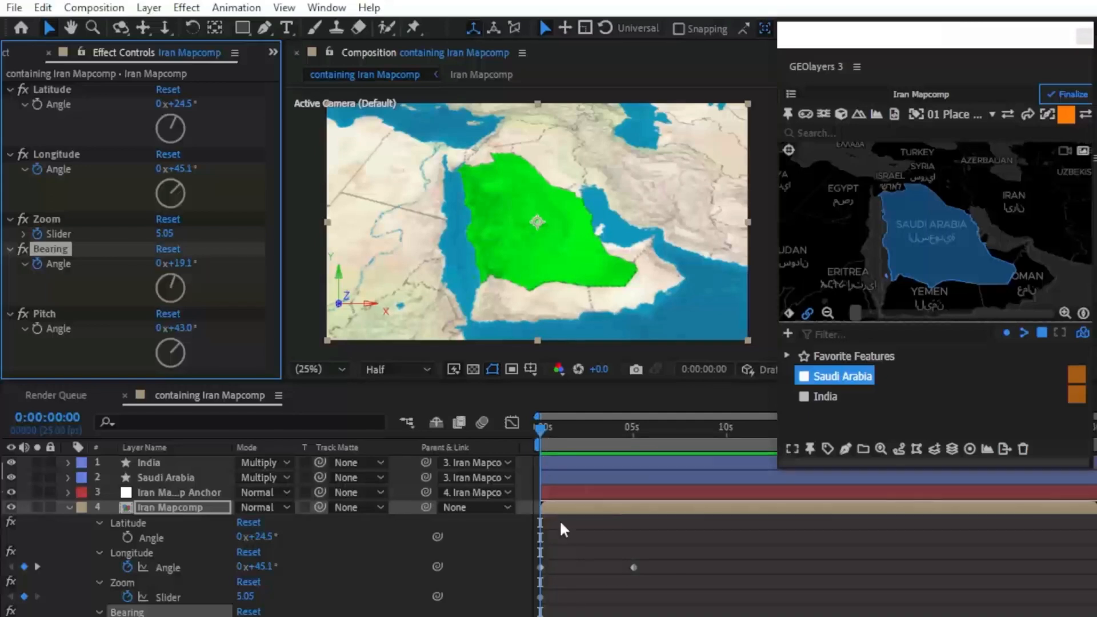
drag(540, 616, 632, 616)
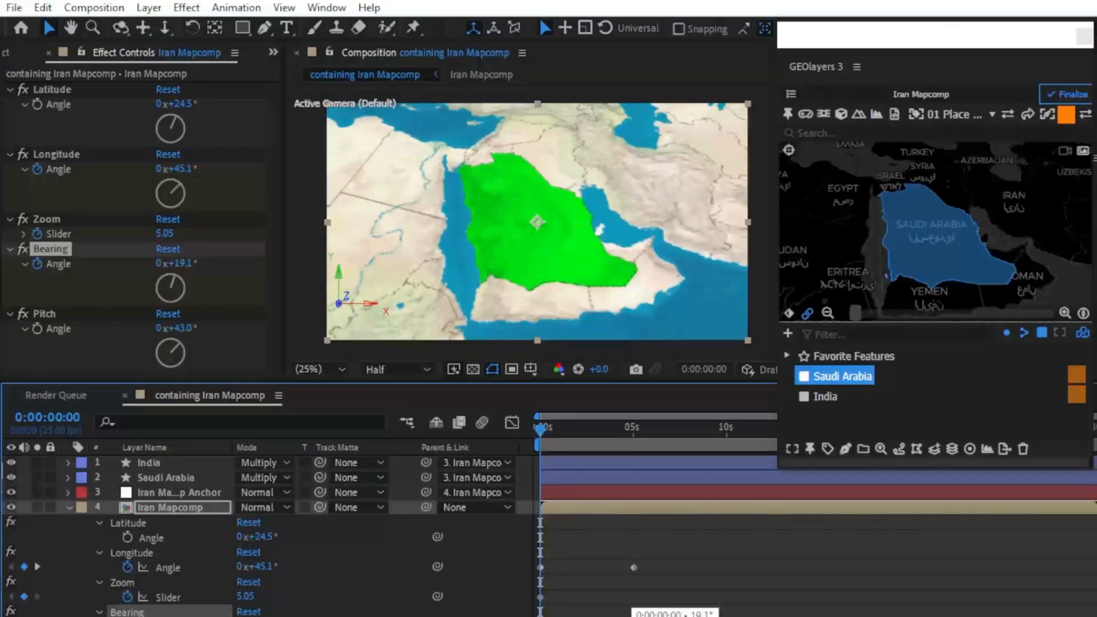
mouse_move(645, 437)
mouse_down()
mouse_move(634, 441)
mouse_move(660, 443)
mouse_up()
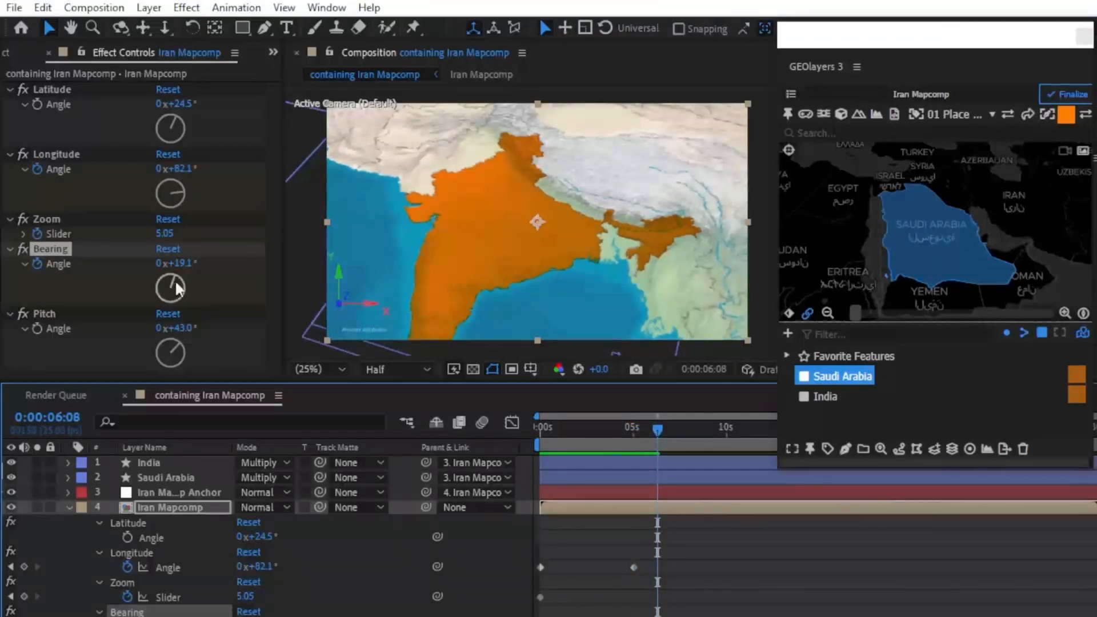
drag(180, 265, 218, 274)
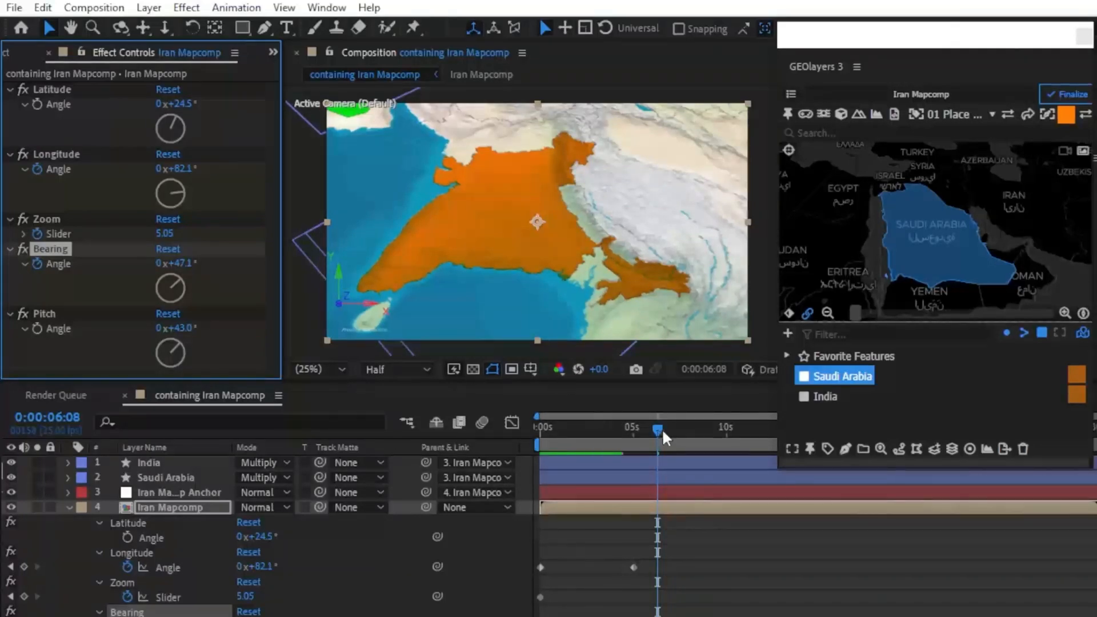
mouse_move(656, 427)
mouse_down()
mouse_move(632, 434)
mouse_move(660, 438)
mouse_up()
Step: Keyframe the Pitch angle at the start of the timeline and set it to 0.0° at 0:00:05:00
key(Home)
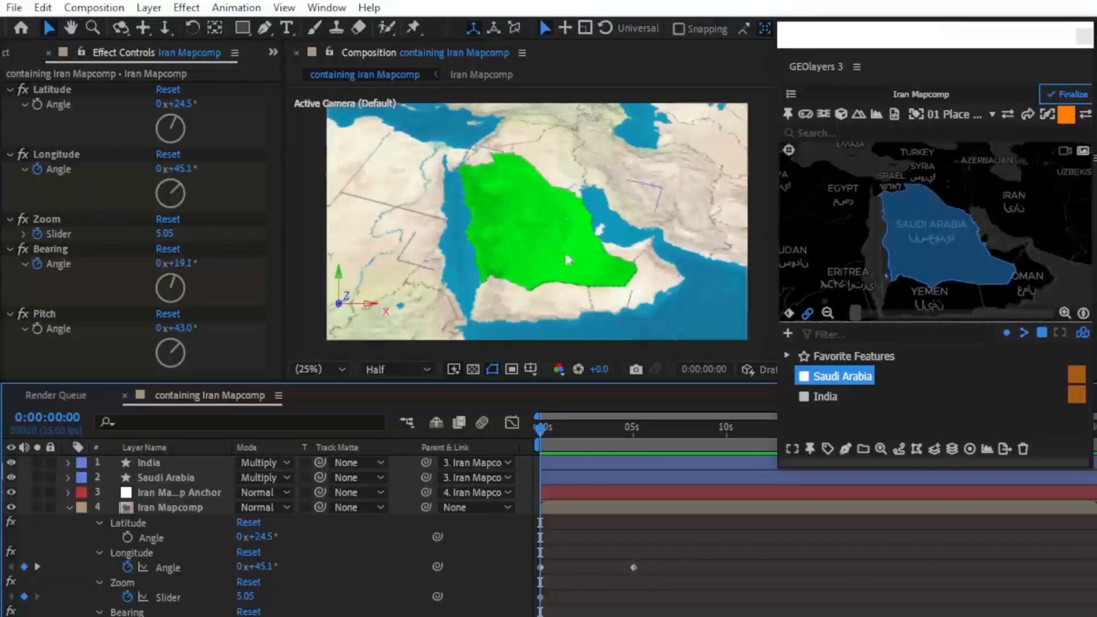
click(35, 328)
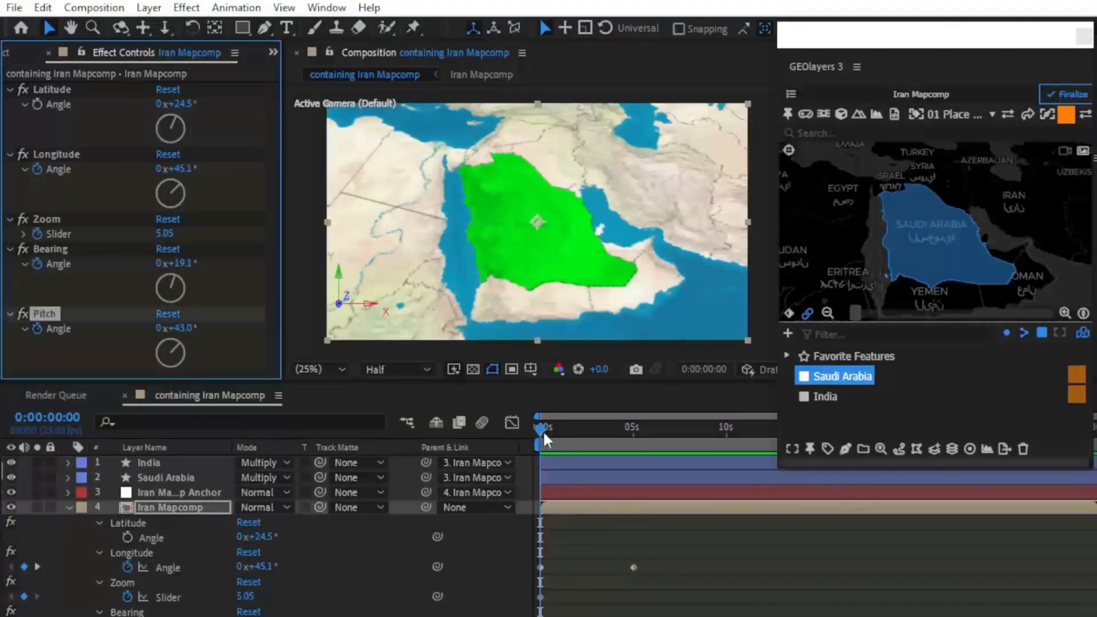
drag(542, 430, 629, 423)
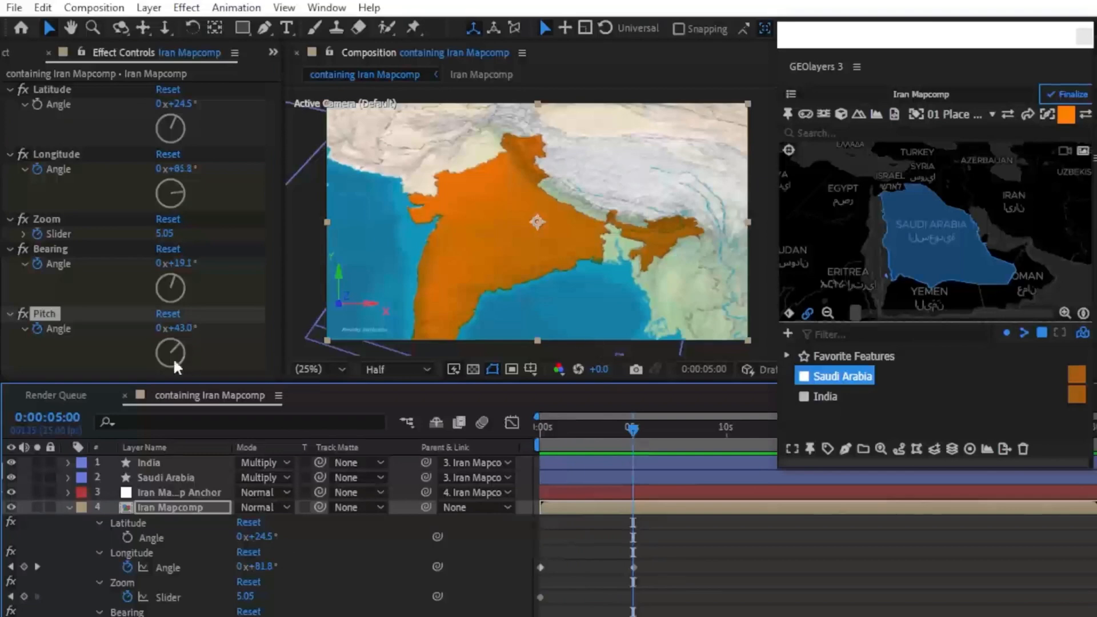
drag(178, 342, 159, 342)
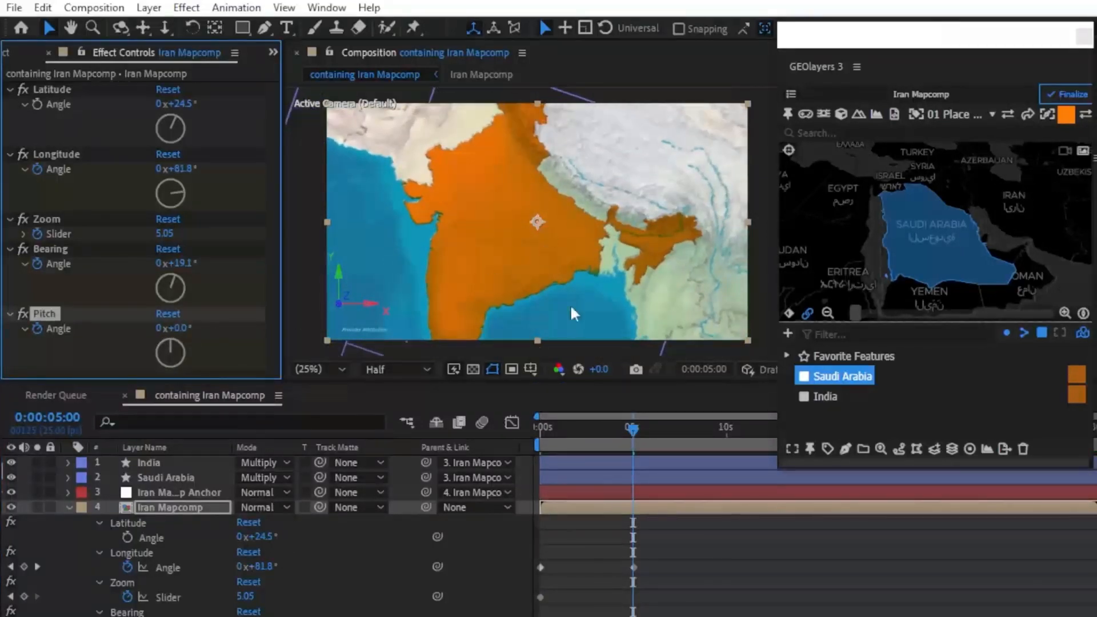